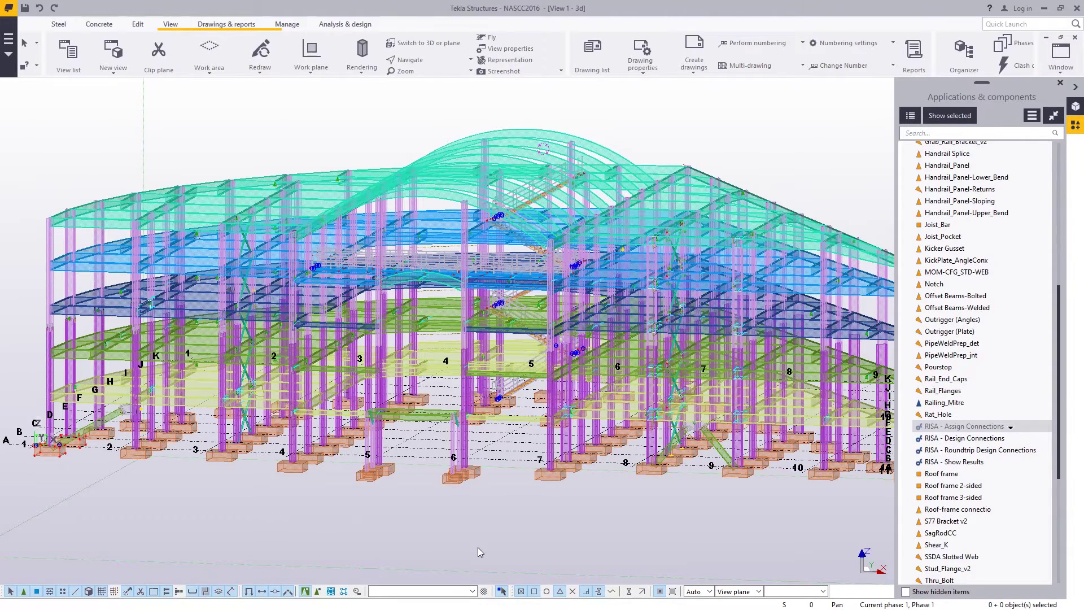
# Zoom out to the full building model and return the components catalog to its top-level groups.
pyautogui.scroll(-2, 357, 508)
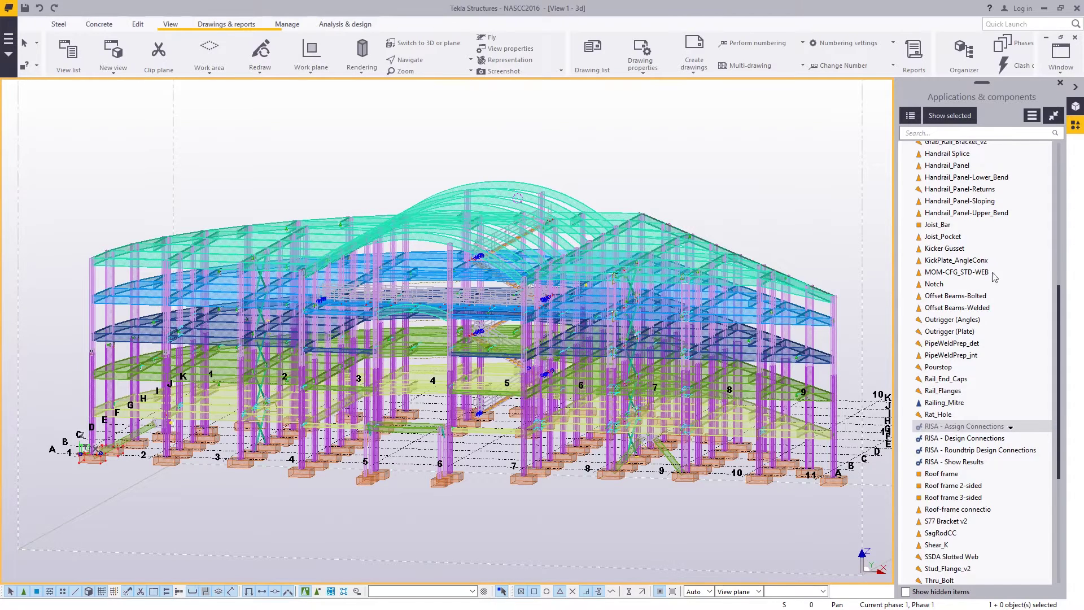
pyautogui.moveTo(1060, 339); pyautogui.dragTo(1054, 163)
# Open Clip angle (141) from Engineering > Beam to column connections in the components catalog.
pyautogui.click(908, 160)
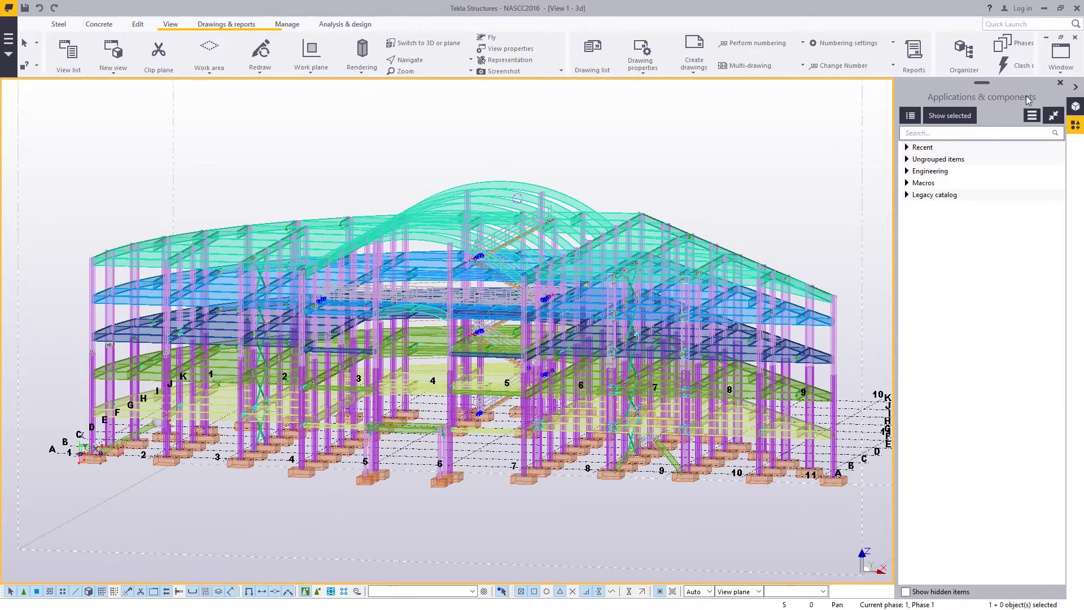
pyautogui.click(907, 172)
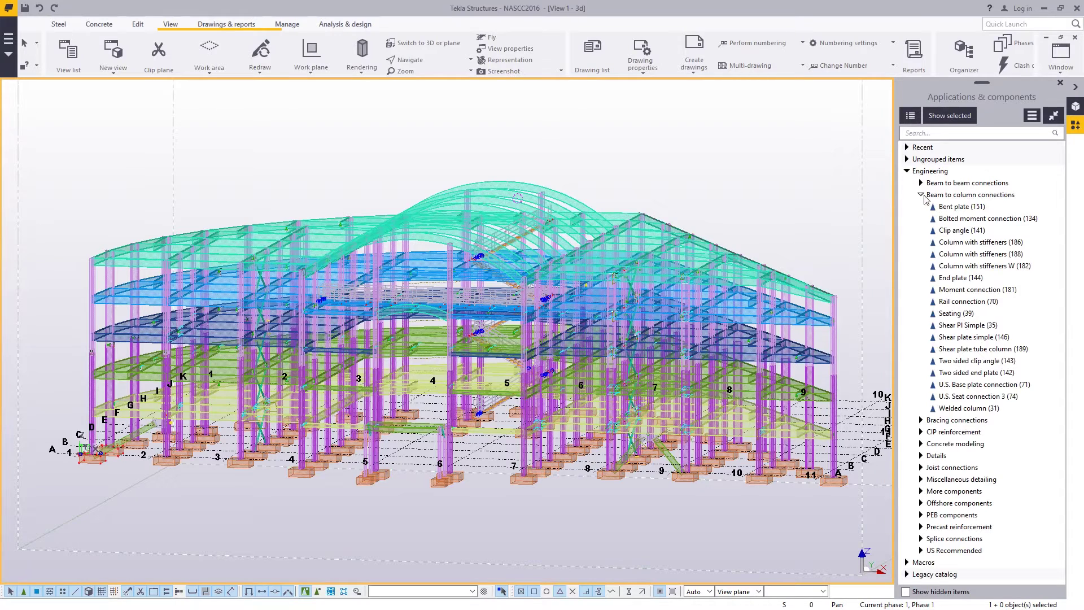
pyautogui.click(921, 195)
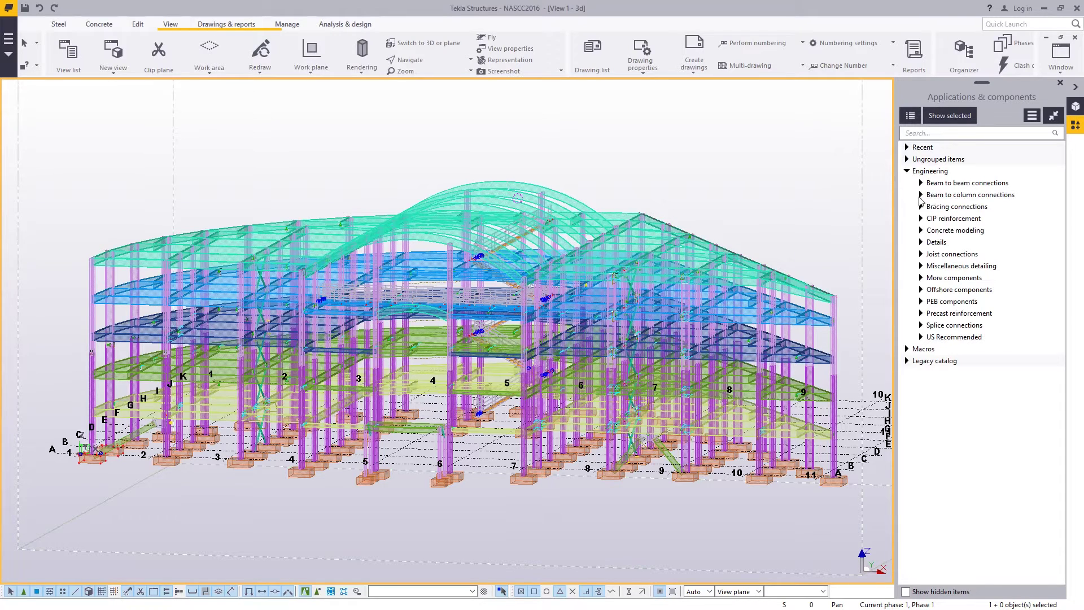
pyautogui.click(922, 195)
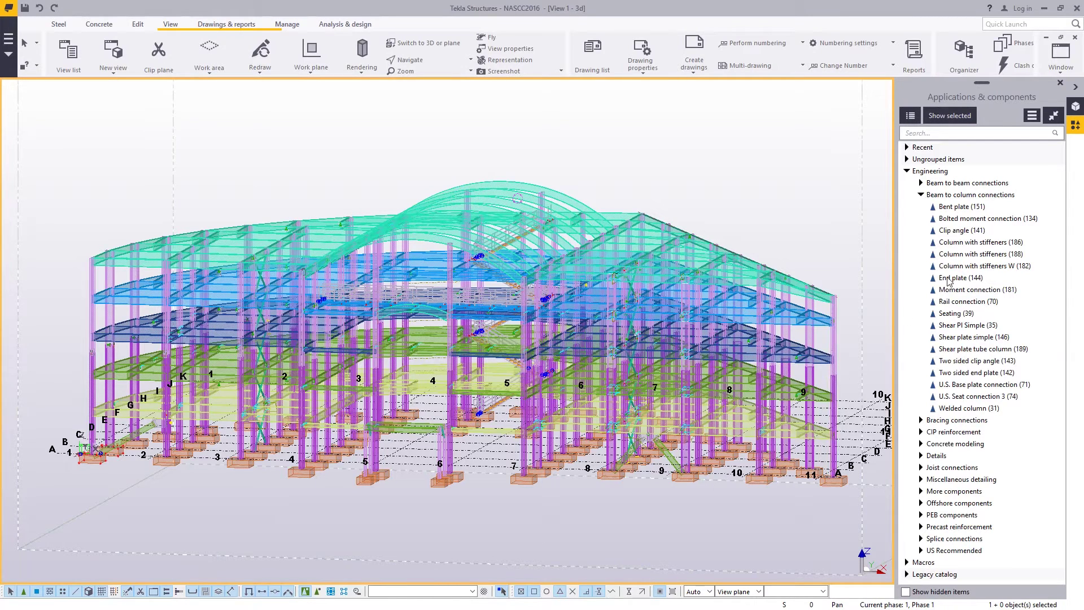
pyautogui.click(956, 233)
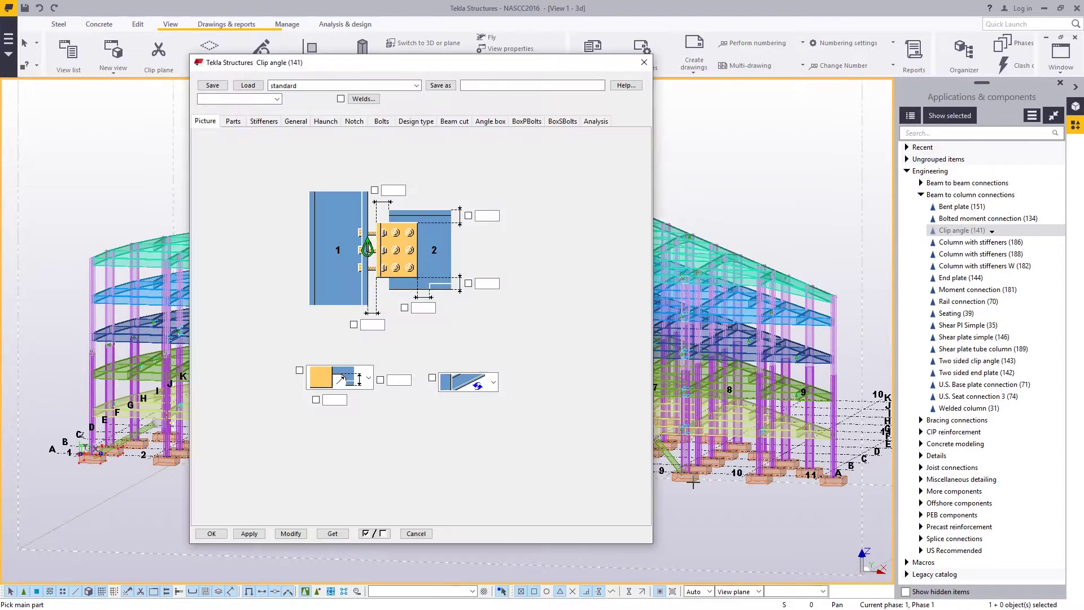
# Place a Clip angle connection joining the column and beam, then reopen its properties.
pyautogui.click(643, 62)
pyautogui.scroll(5, 690, 461)
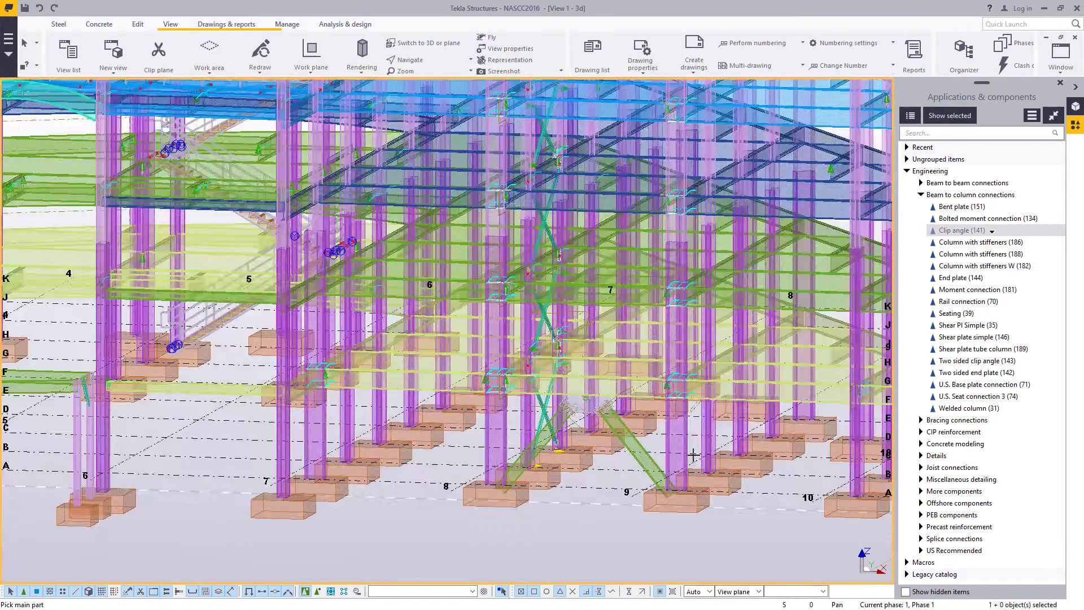
pyautogui.click(686, 452)
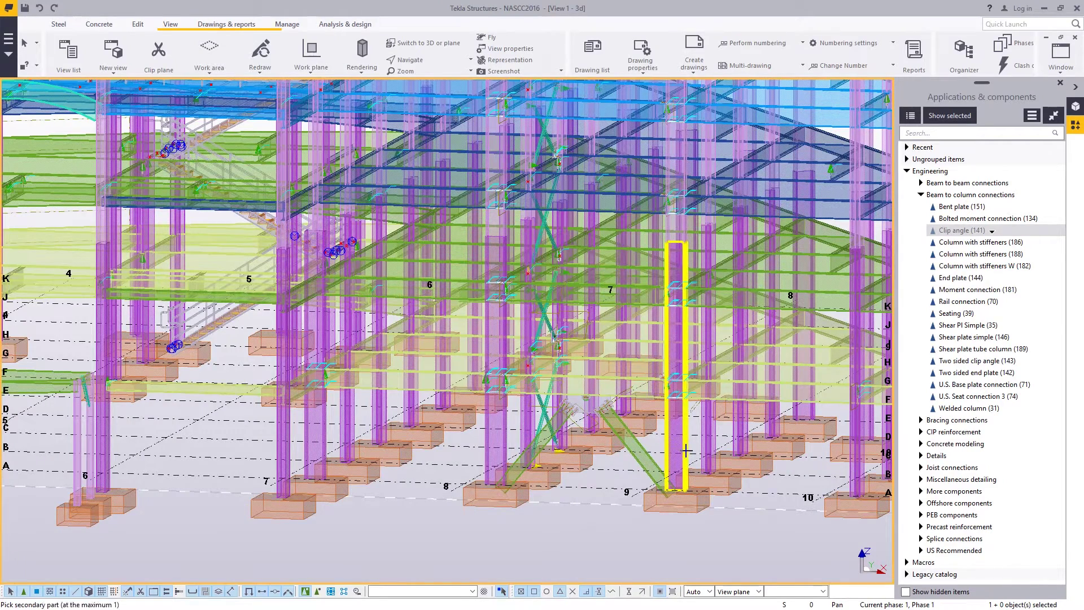
pyautogui.click(700, 400)
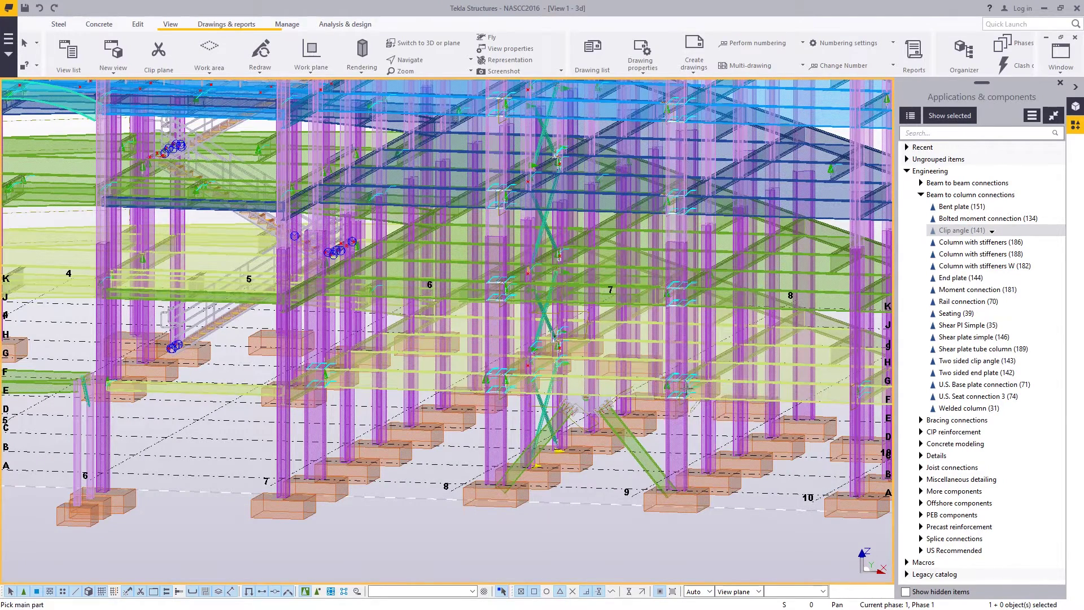
pyautogui.scroll(5, 690, 391)
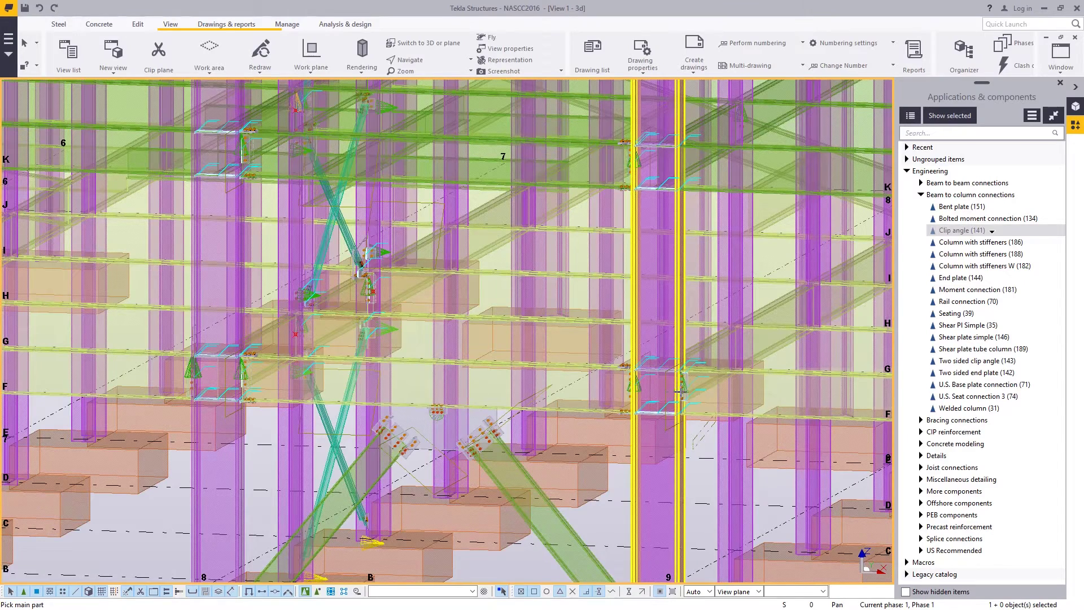
pyautogui.rightClick(695, 296)
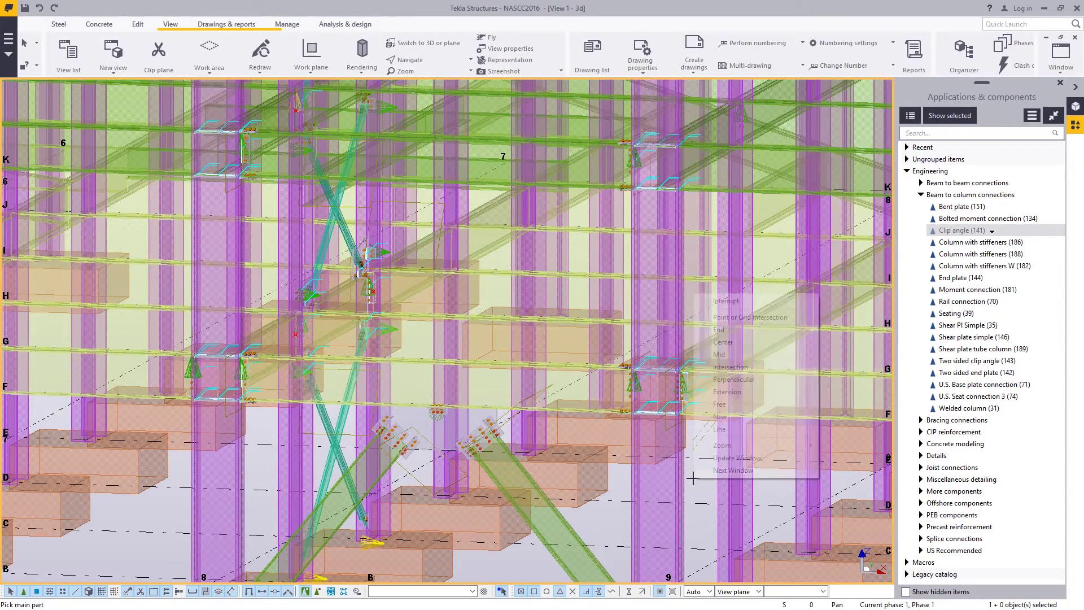
pyautogui.click(740, 301)
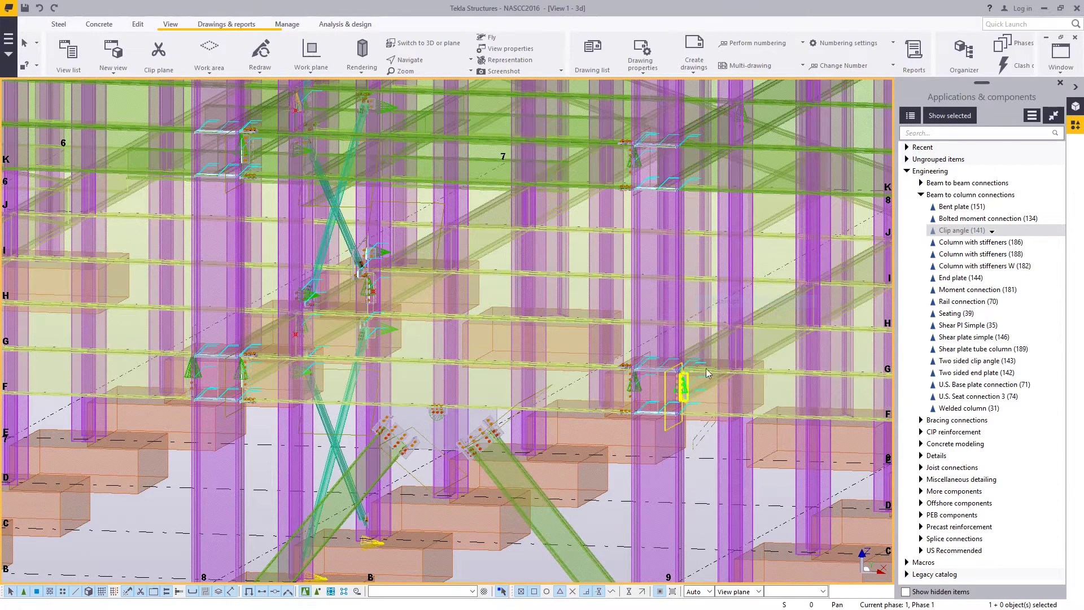
pyautogui.doubleClick(685, 395)
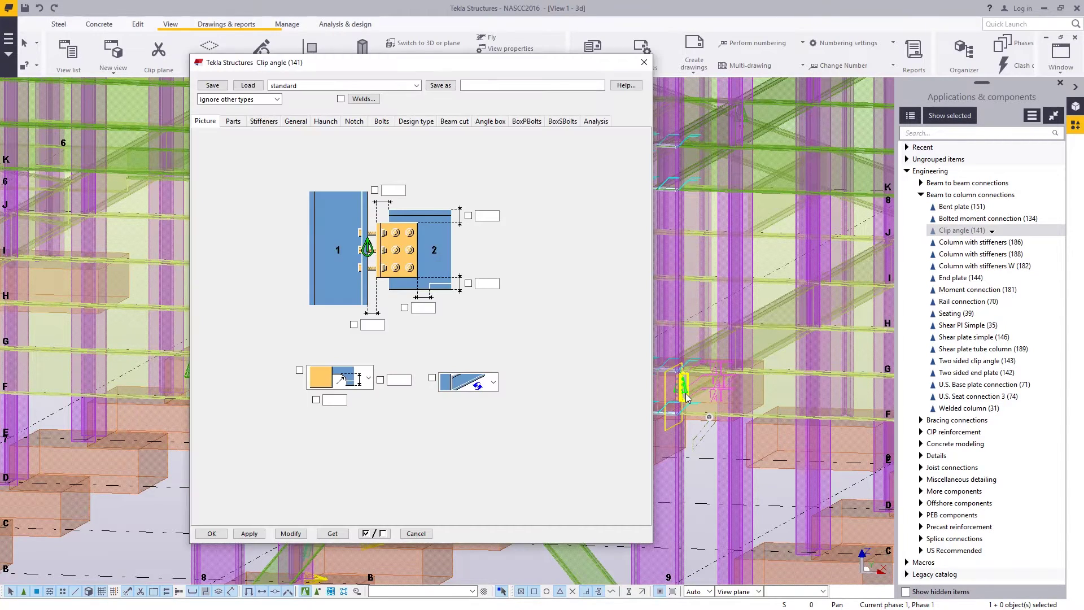
# Review the clip angle's Parts, Stiffeners and Design type tabs, confirming shear V 10.00, then accept.
pyautogui.click(233, 122)
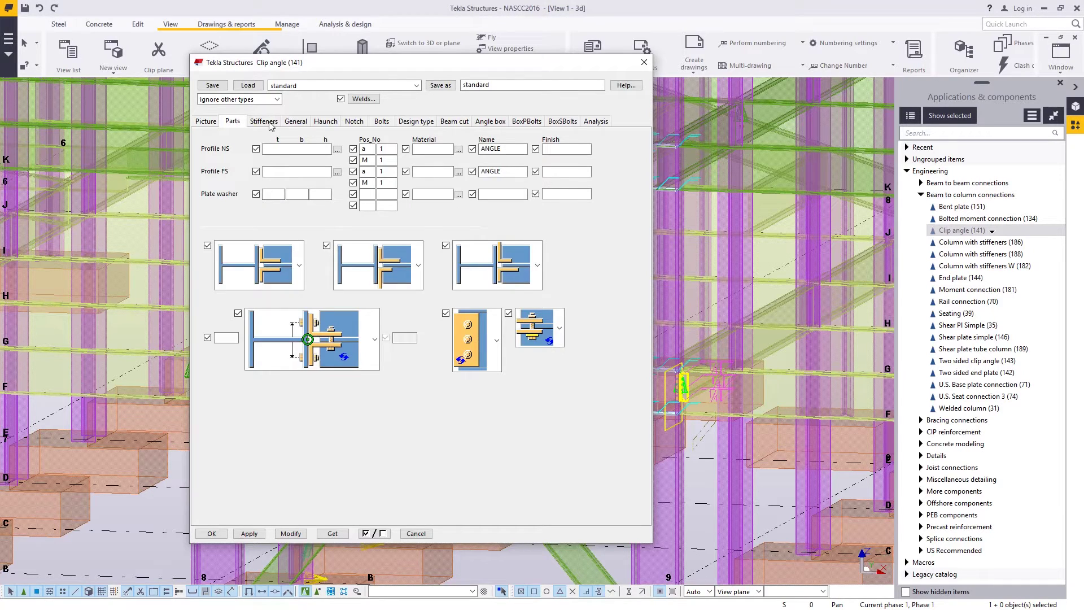
pyautogui.click(269, 124)
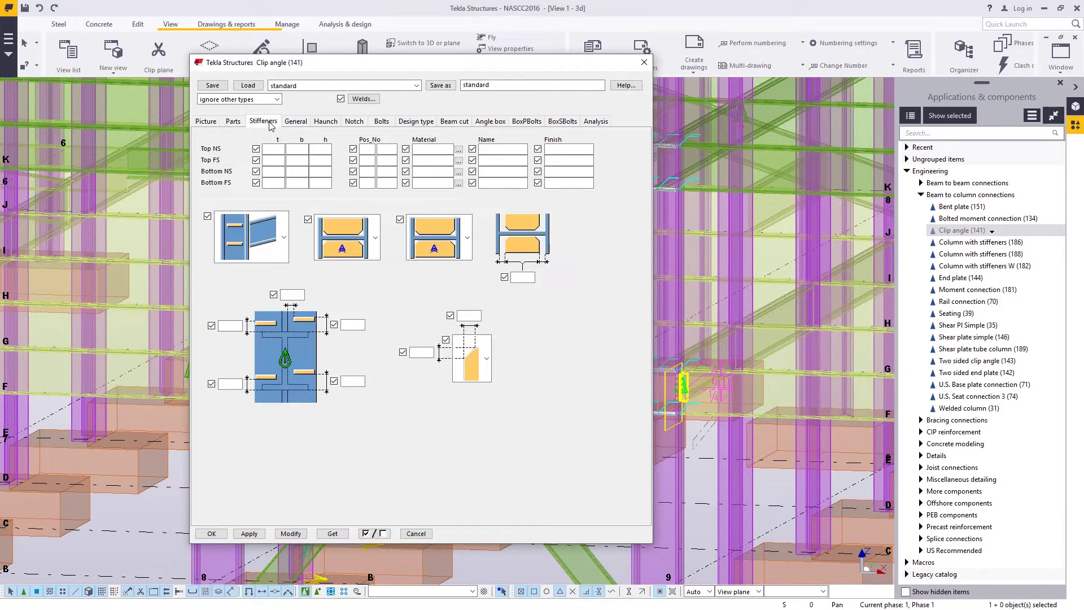
pyautogui.click(416, 121)
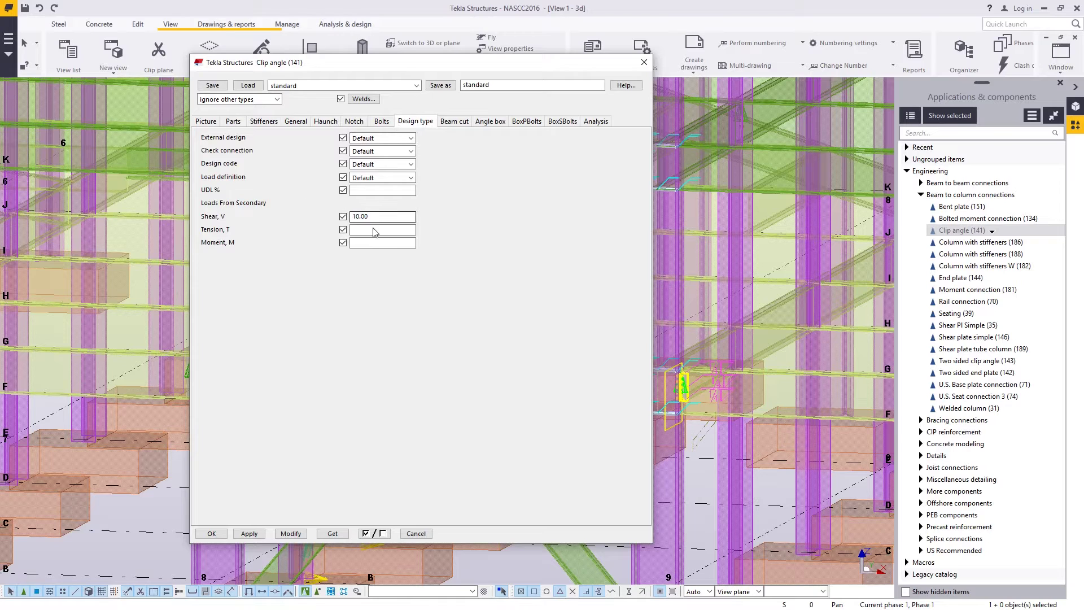
pyautogui.moveTo(373, 216); pyautogui.dragTo(332, 216)
pyautogui.click(363, 242)
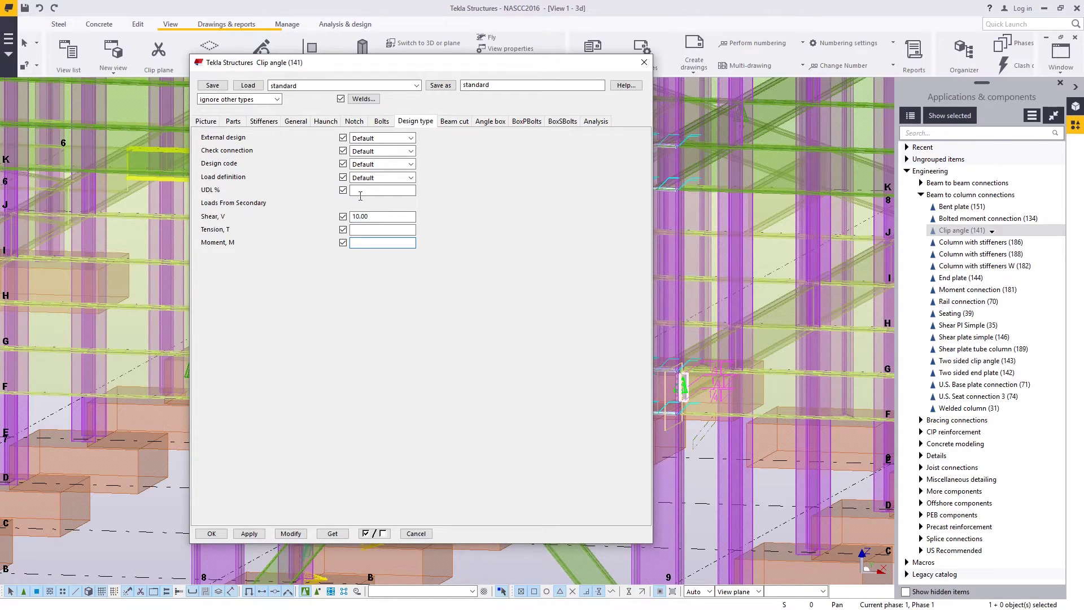
pyautogui.click(383, 190)
pyautogui.click(212, 534)
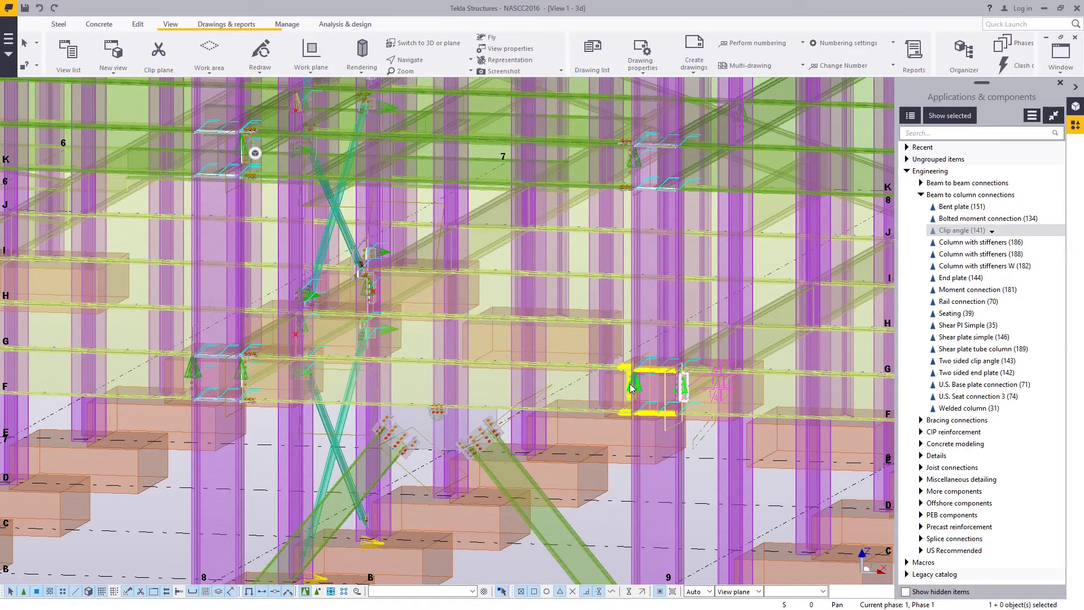
# Check the bolted moment connection's design loads, shear 57.00 and moment 105.00, and close it.
pyautogui.click(631, 388)
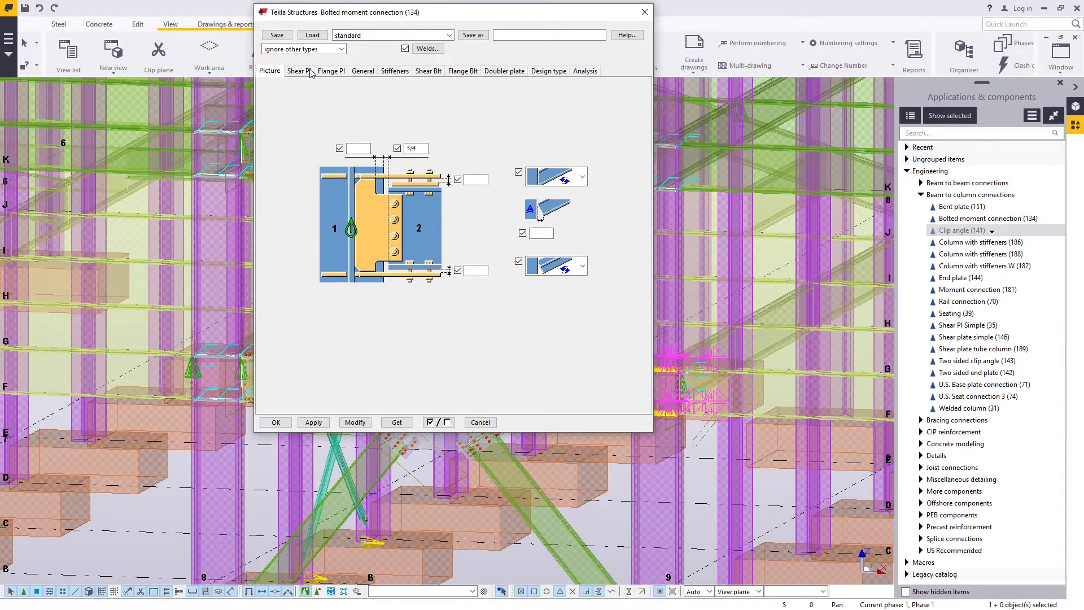
pyautogui.click(549, 71)
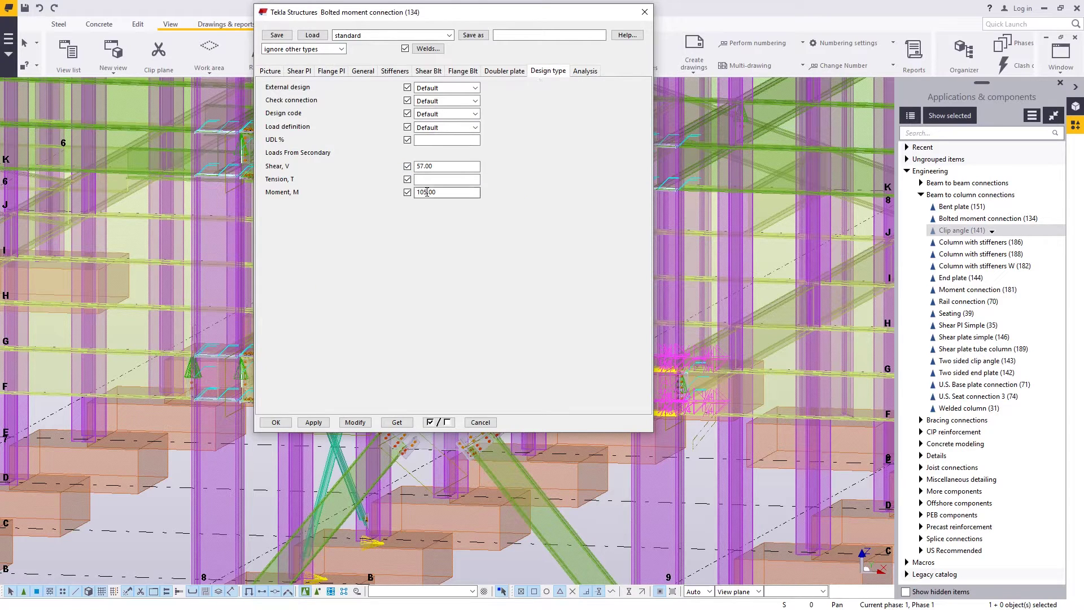
pyautogui.click(276, 423)
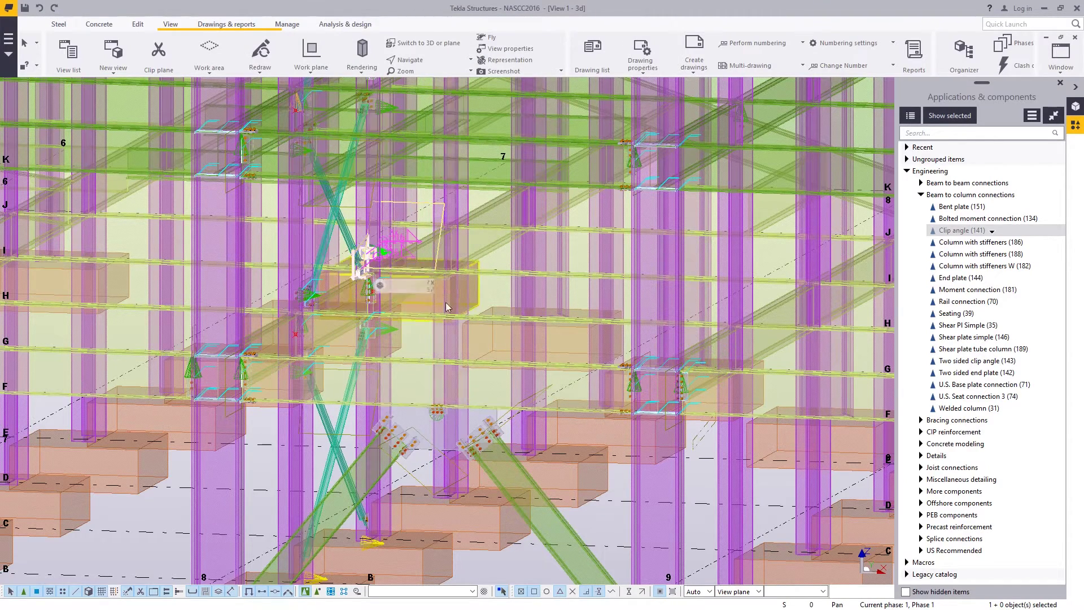
pyautogui.moveTo(446, 303); pyautogui.dragTo(480, 372, button='middle')
# Open the beam's properties and check its W24X55 profile in the catalog without changes.
pyautogui.scroll(-5, 481, 372)
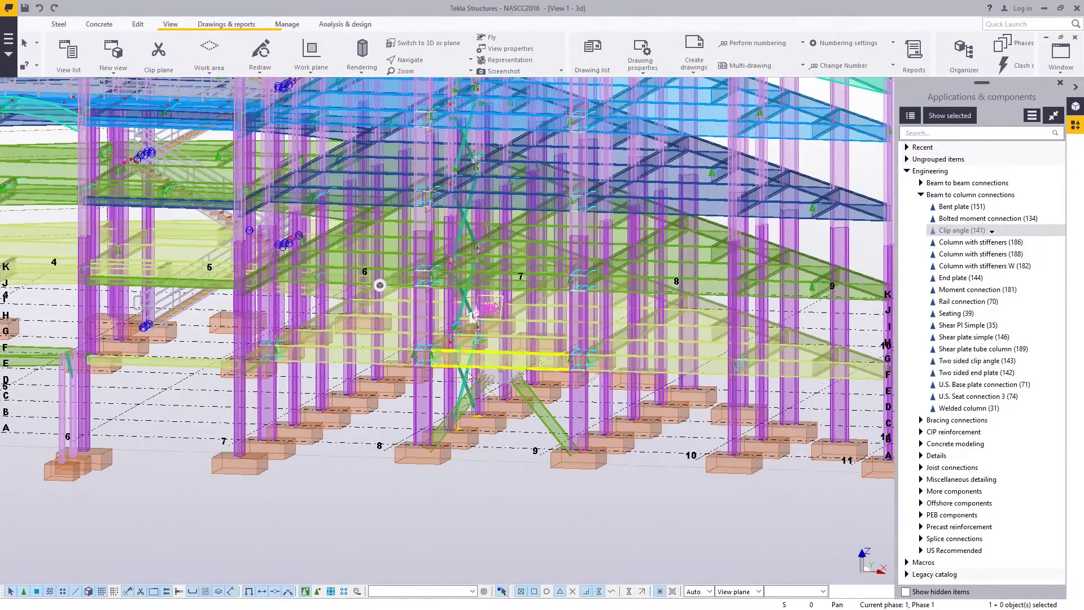
pyautogui.scroll(8, 409, 361)
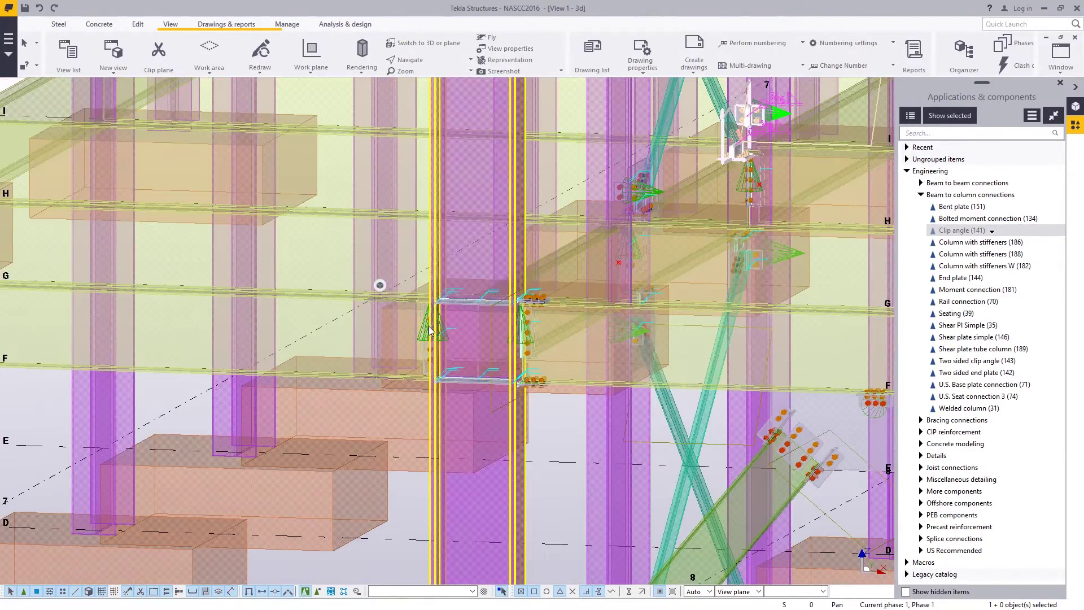
pyautogui.scroll(-2, 427, 354)
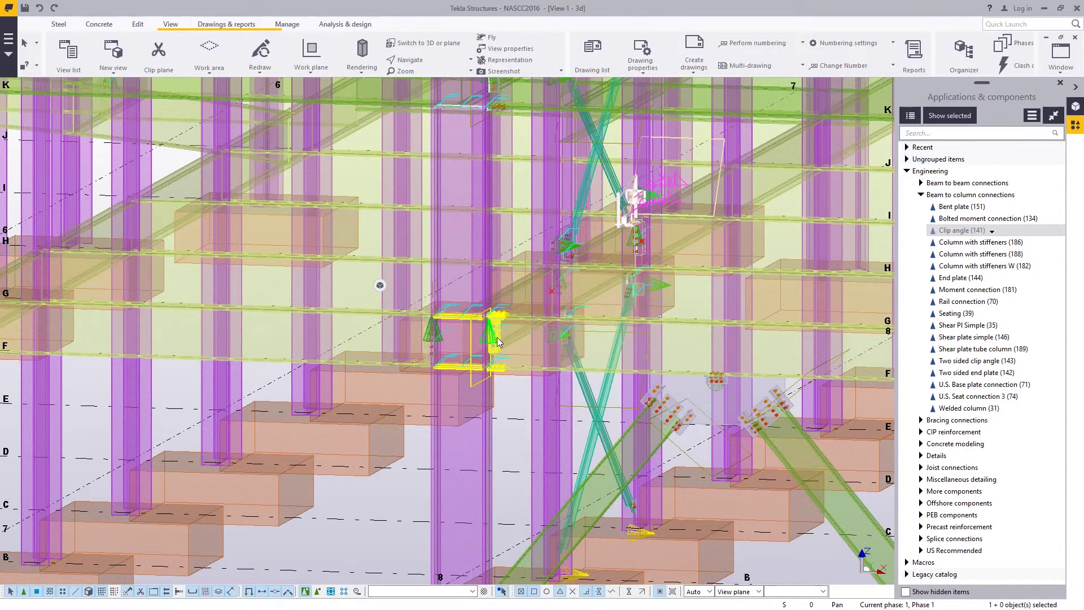
pyautogui.doubleClick(515, 367)
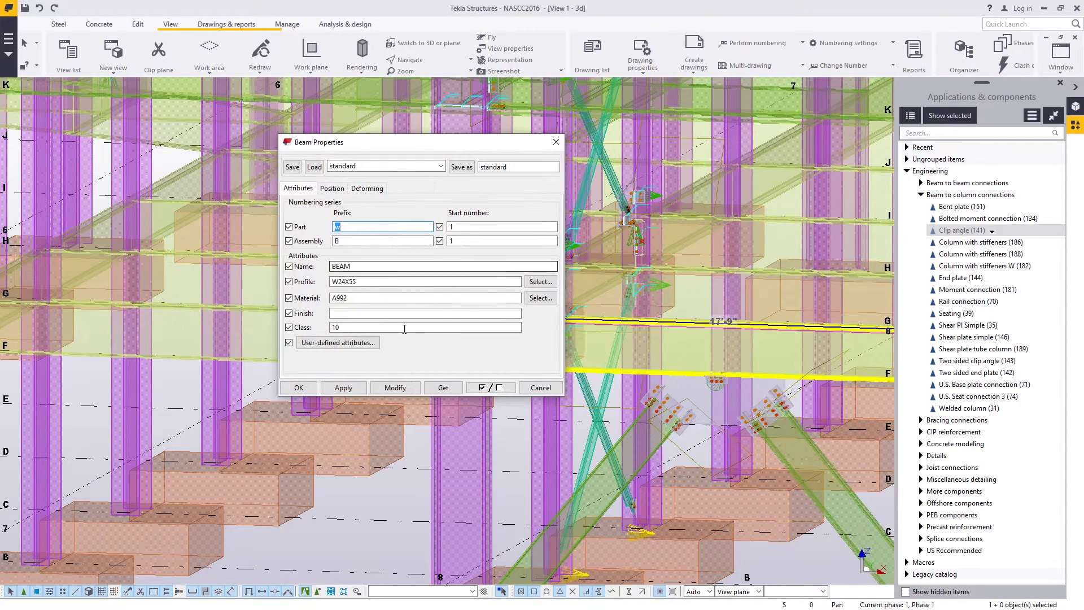
pyautogui.click(541, 282)
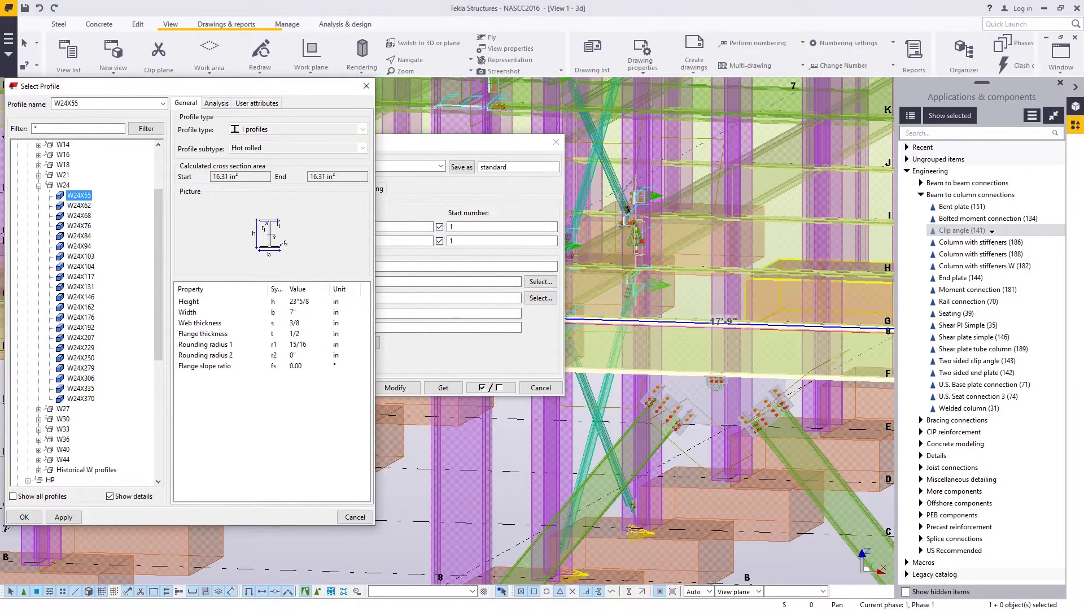
pyautogui.press('Escape')
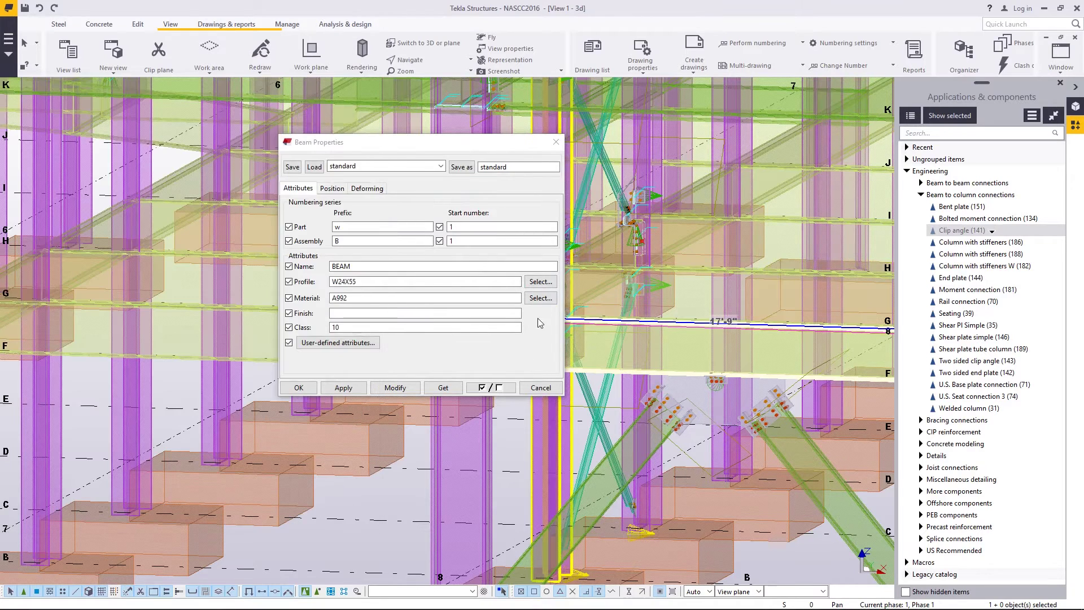
pyautogui.click(540, 282)
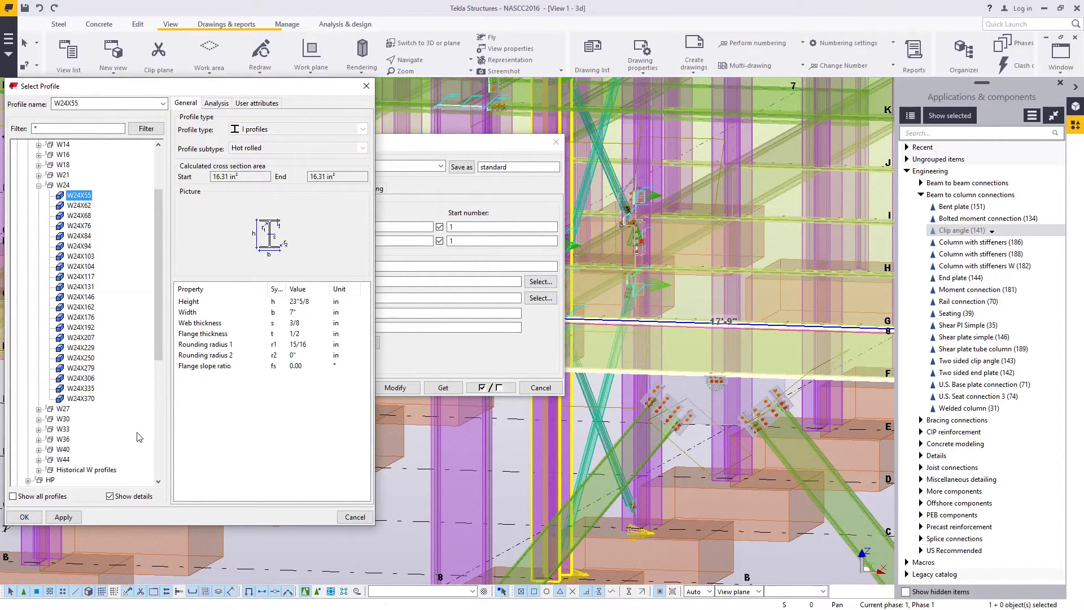
pyautogui.click(362, 520)
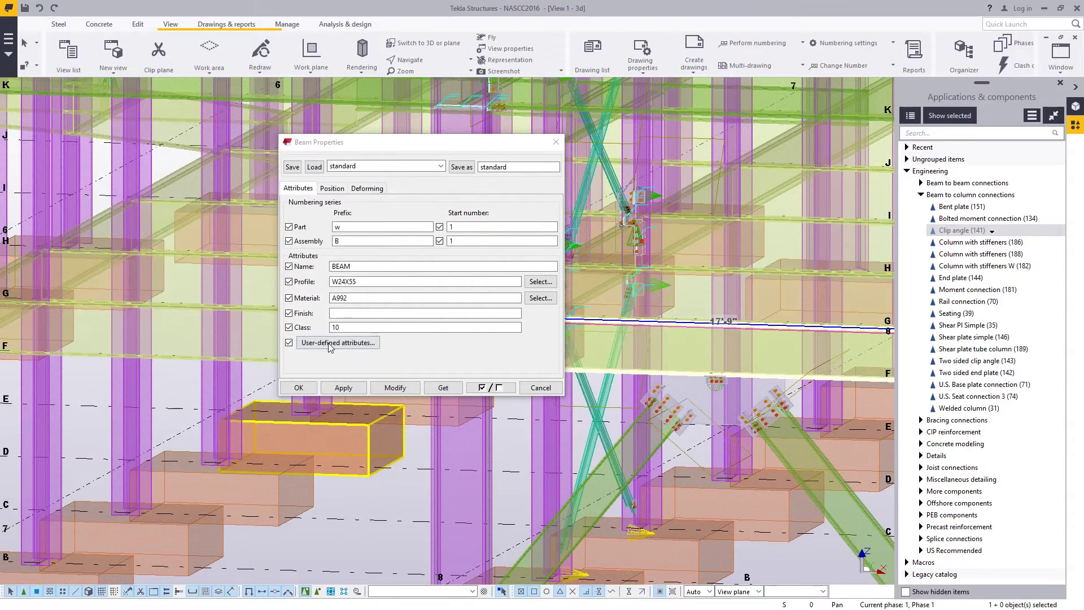
# Confirm the beam's end reactions: shear Vy 5.00 and moment Mz 25.00 at both ends.
pyautogui.click(328, 343)
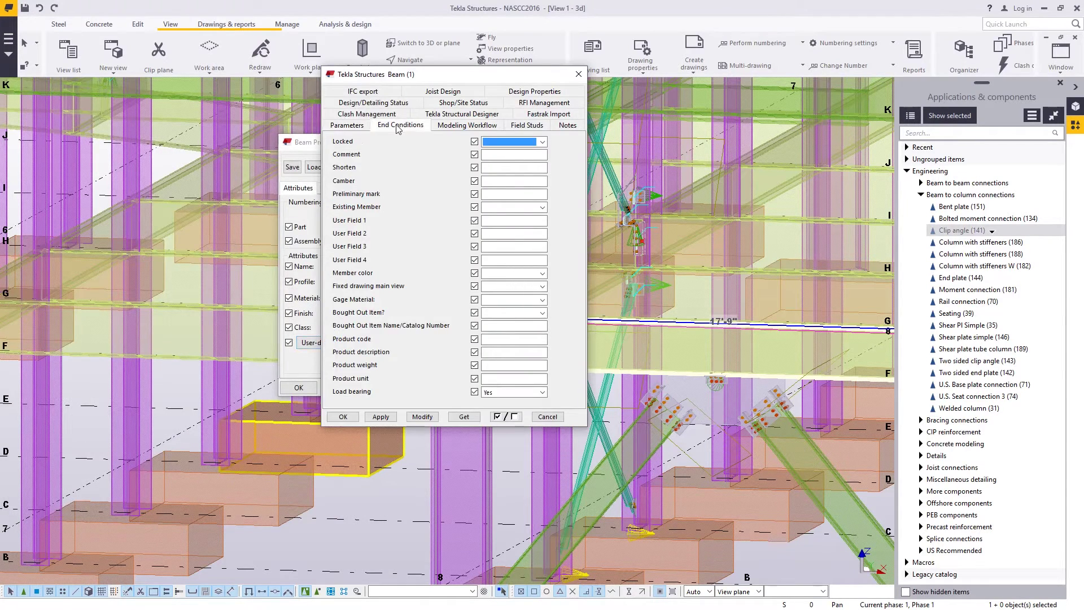
pyautogui.click(398, 127)
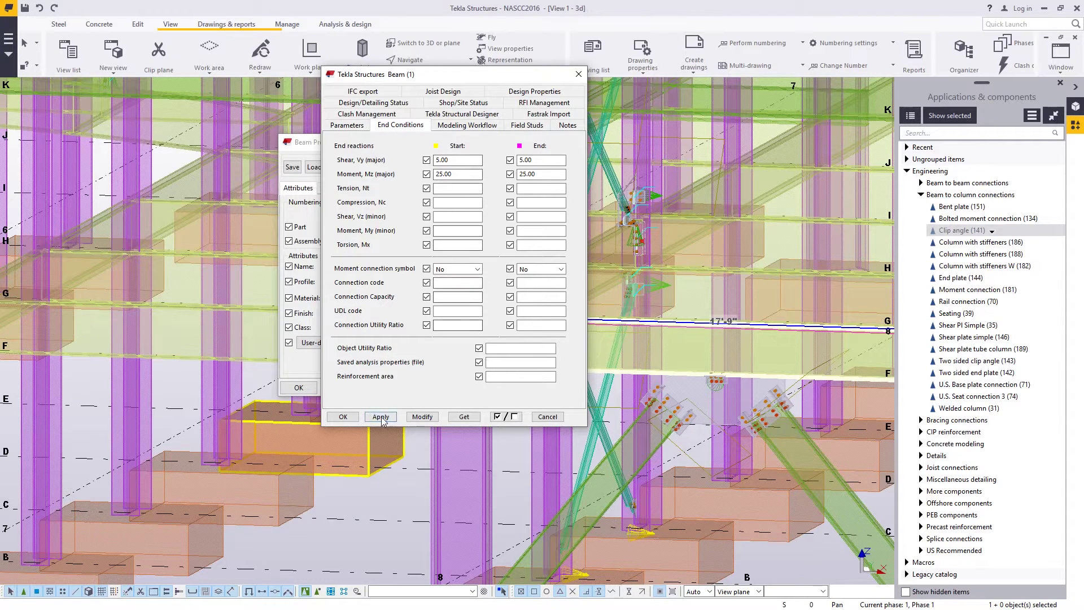
pyautogui.click(344, 417)
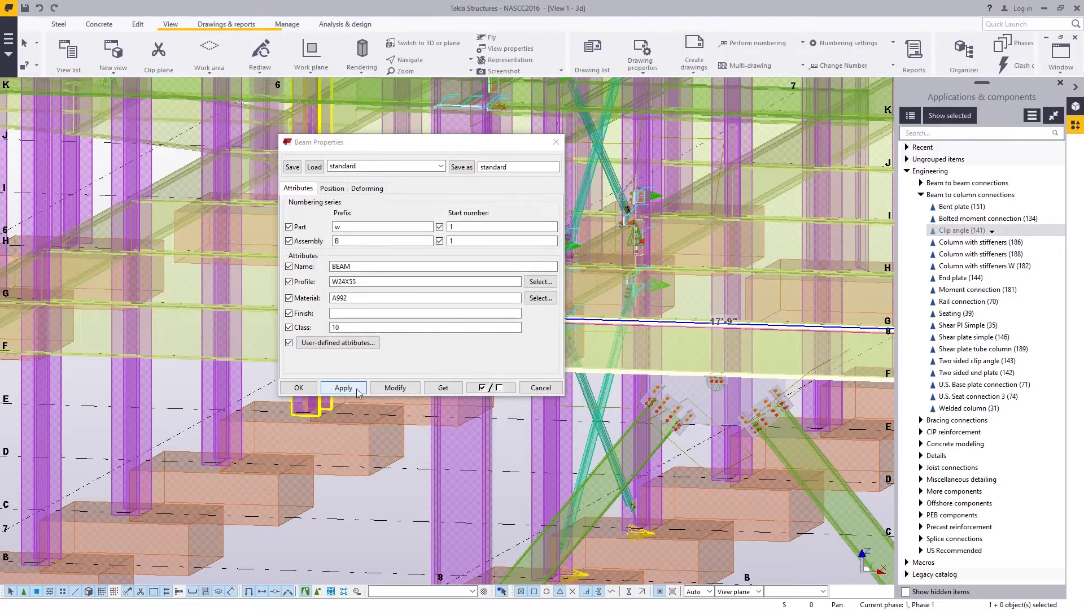
# Close Beam Properties, zoom out, collapse Beam to column connections and expand Ungrouped items.
pyautogui.click(541, 387)
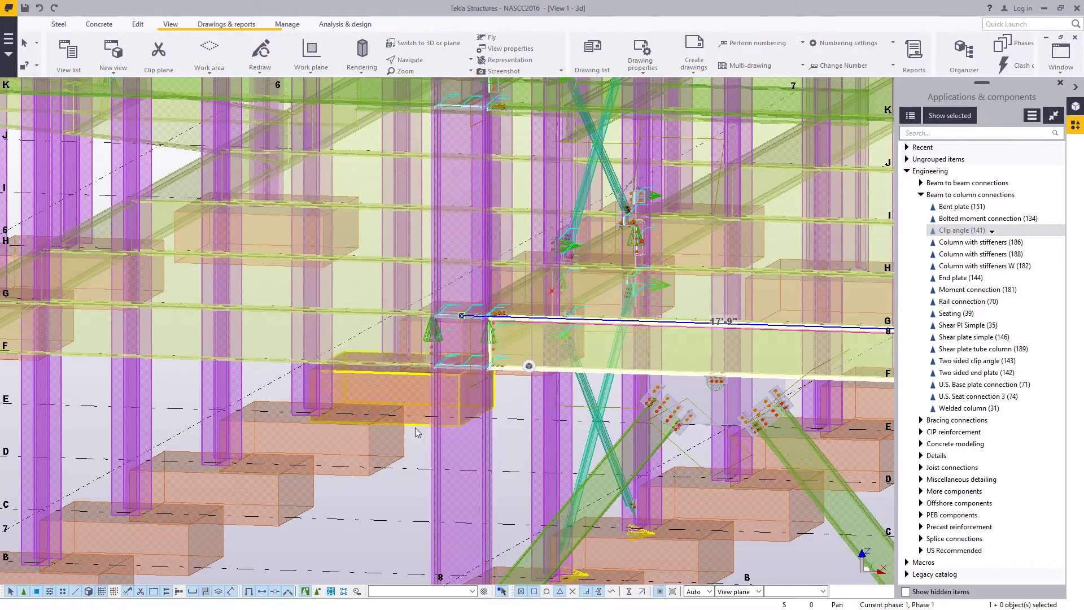
pyautogui.scroll(-10, 415, 428)
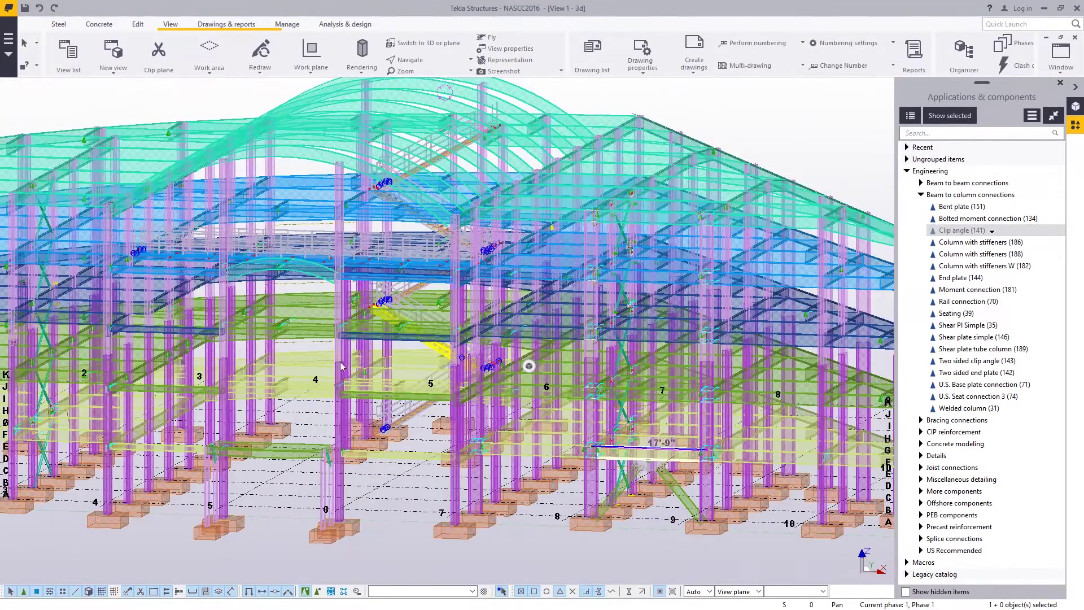
pyautogui.scroll(-5, 342, 366)
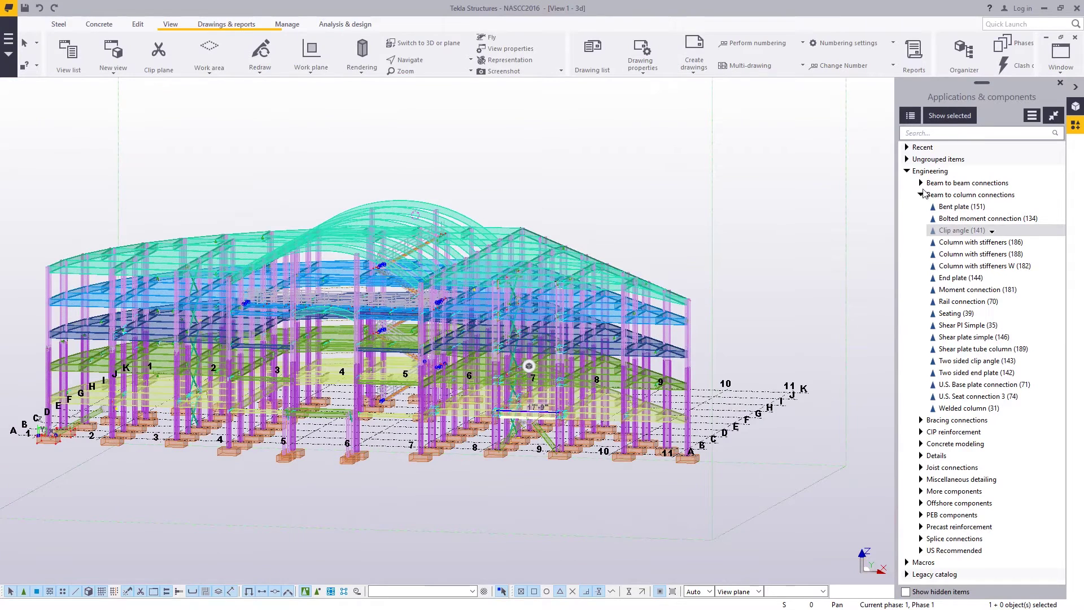
pyautogui.click(922, 195)
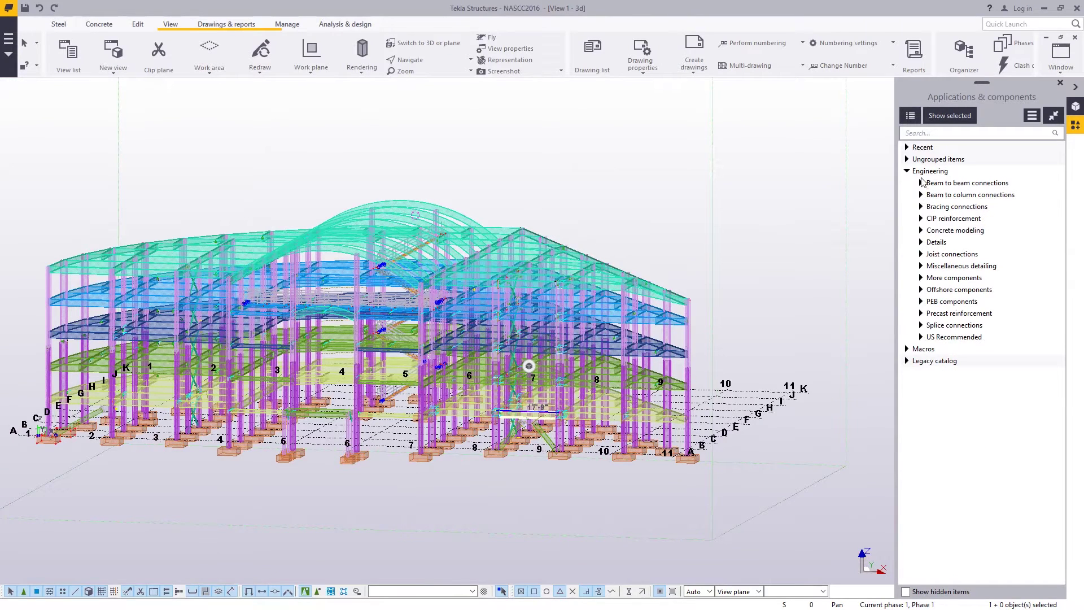
pyautogui.click(907, 160)
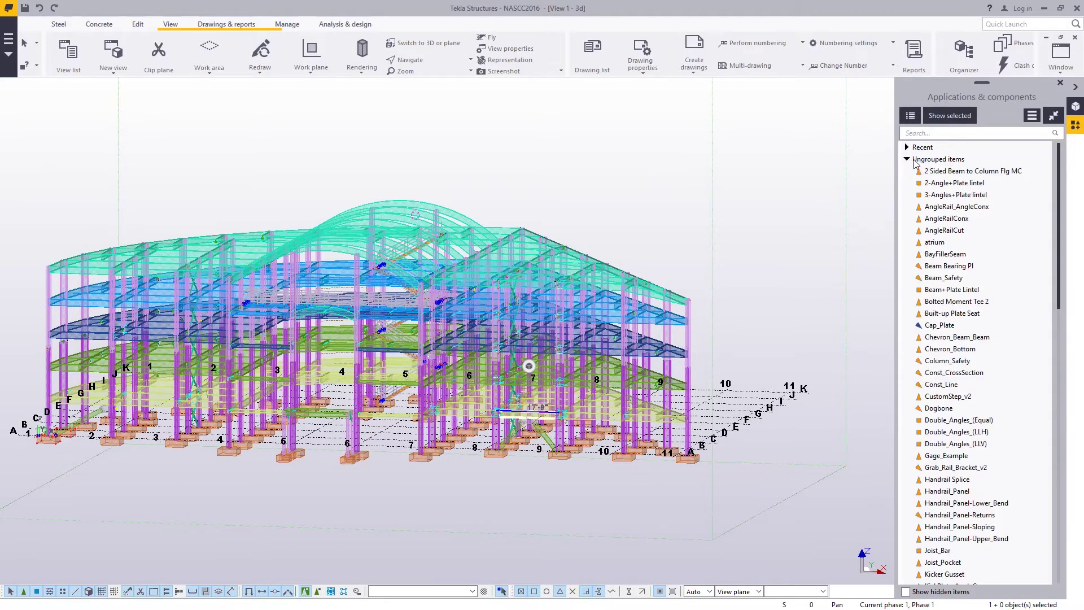
pyautogui.moveTo(1059, 254); pyautogui.dragTo(1050, 357)
# Search the catalog for 'risa' and launch RISA - Design Connections.
pyautogui.click(953, 132)
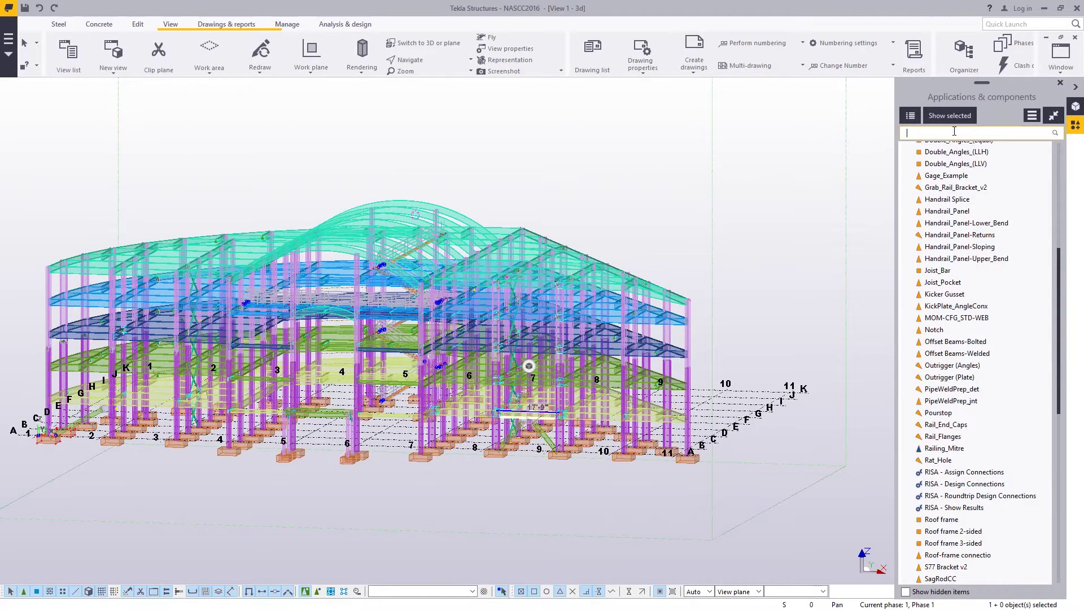
pyautogui.write('risa')
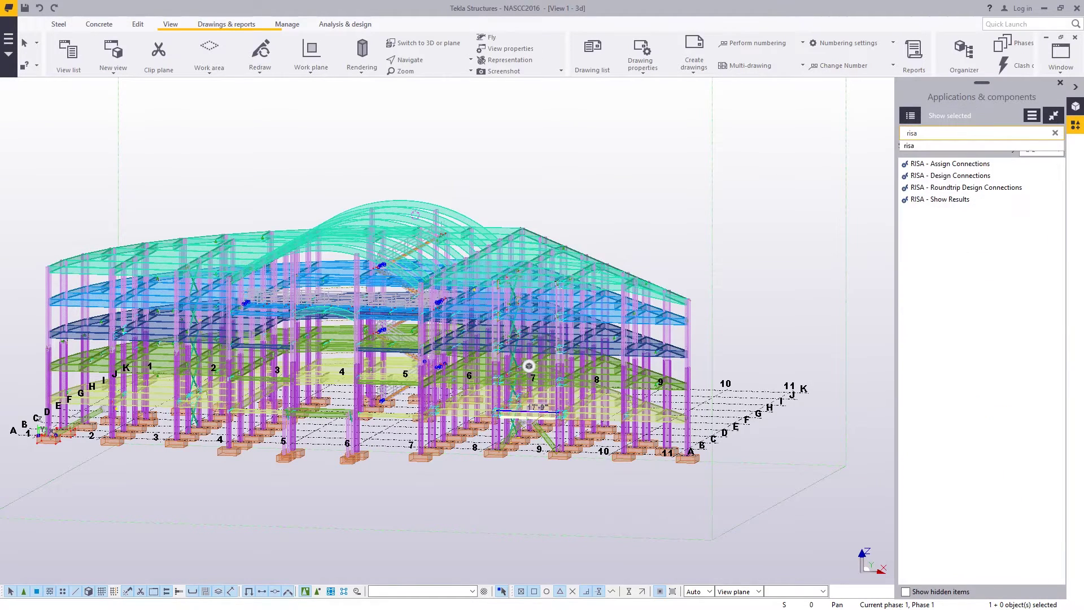
pyautogui.doubleClick(963, 176)
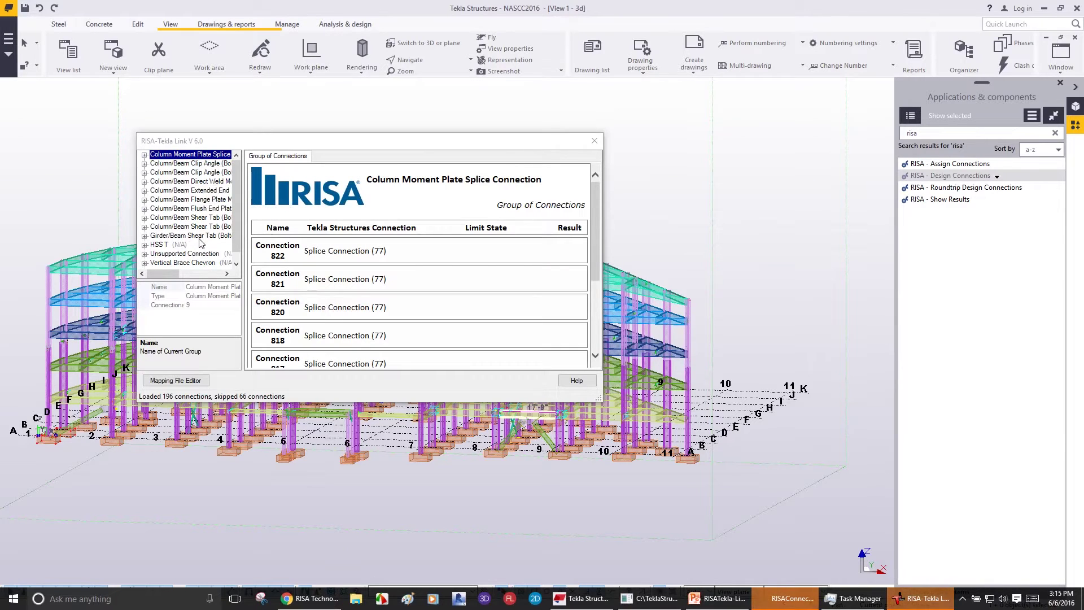
# Bring the exported NASCC2016 project into view in RISAConnection.
pyautogui.click(803, 598)
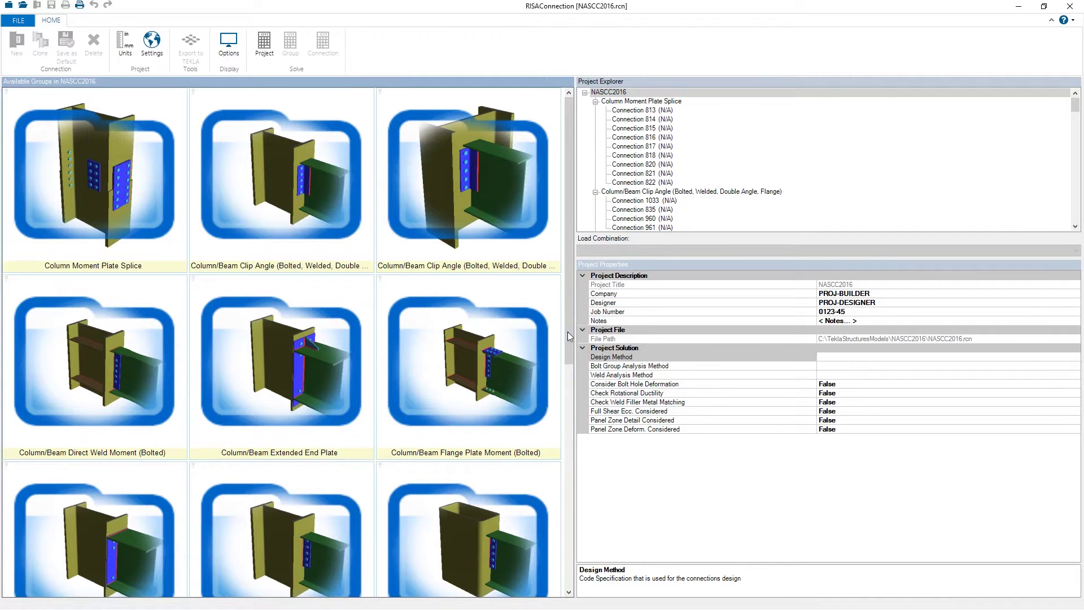
pyautogui.moveTo(567, 359); pyautogui.dragTo(557, 483)
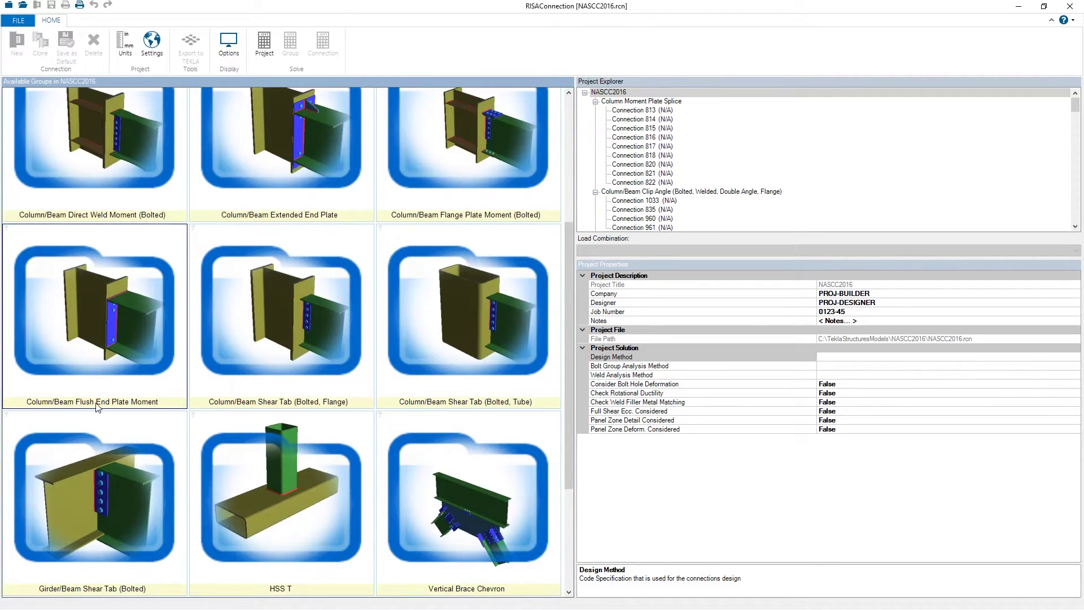
pyautogui.scroll(-3, 561, 351)
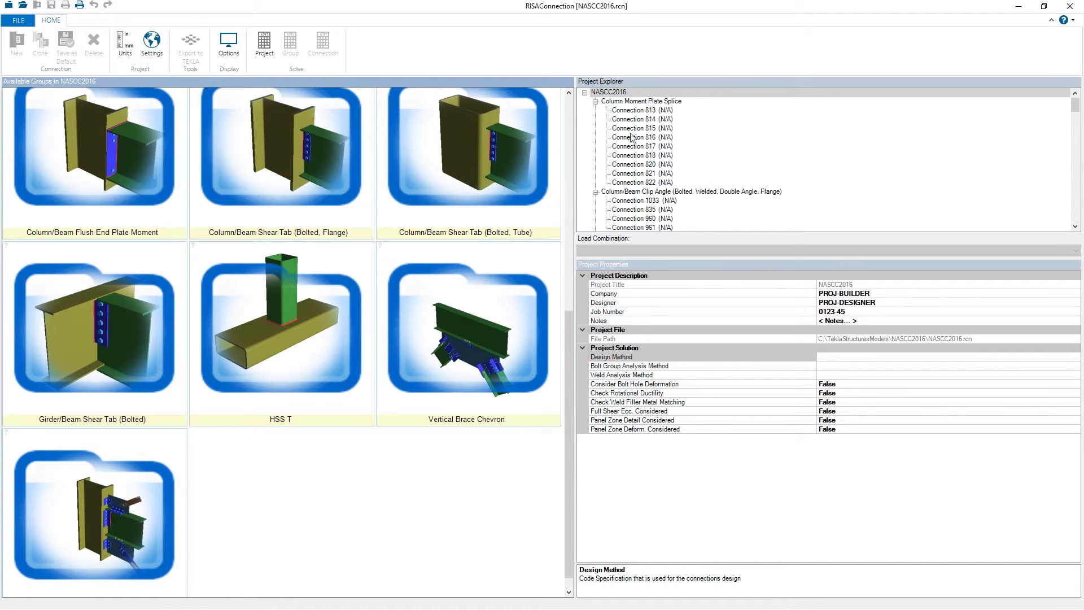
pyautogui.moveTo(571, 329); pyautogui.dragTo(571, 113)
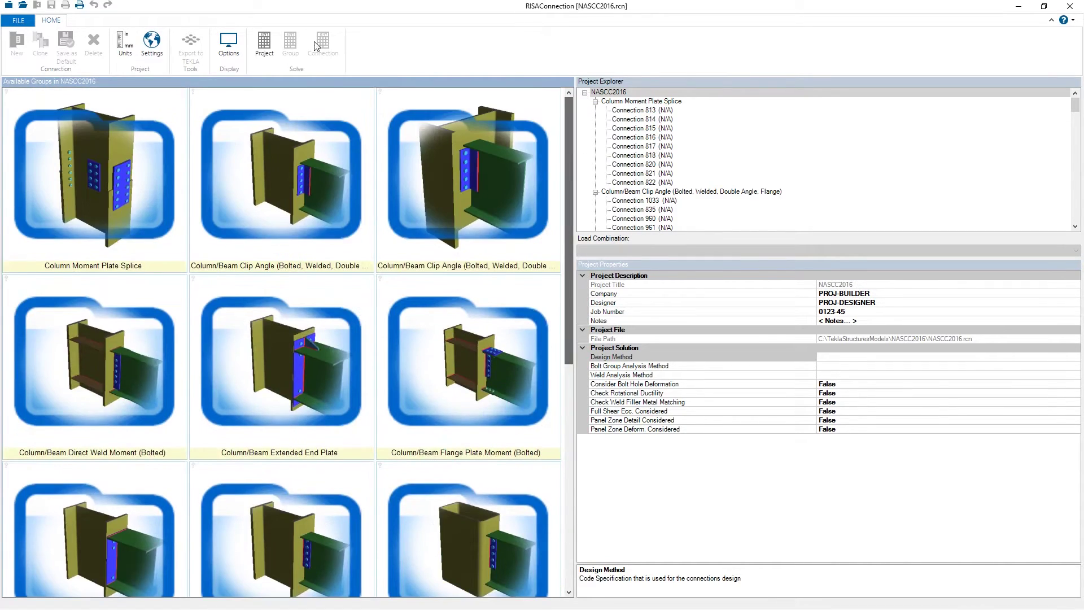
# Solve the project, then browse the Column Moment Plate Splice and flange clip angle groups.
pyautogui.click(262, 49)
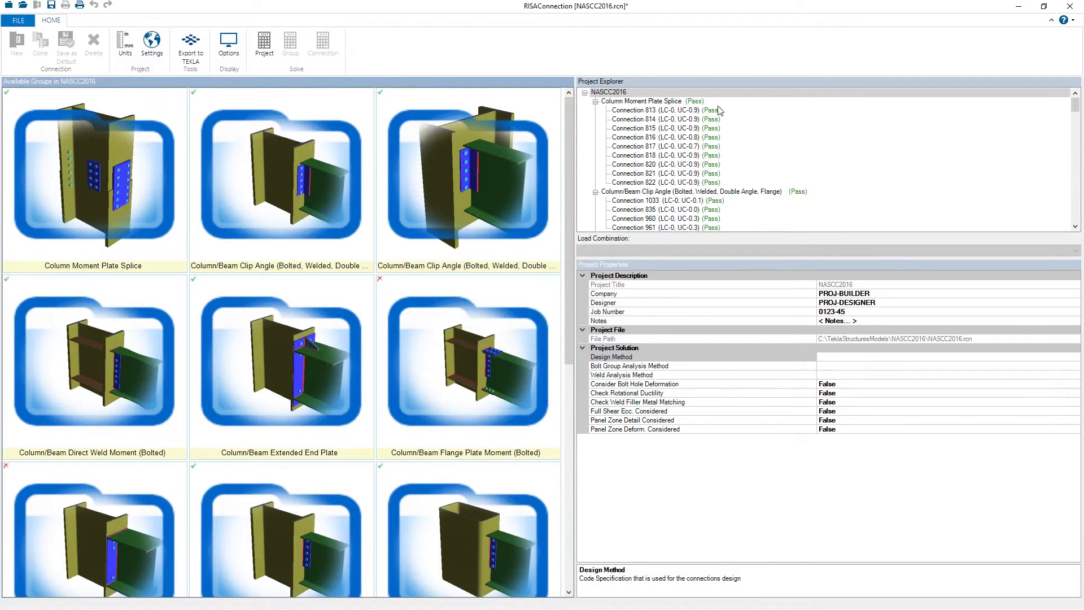
pyautogui.click(657, 103)
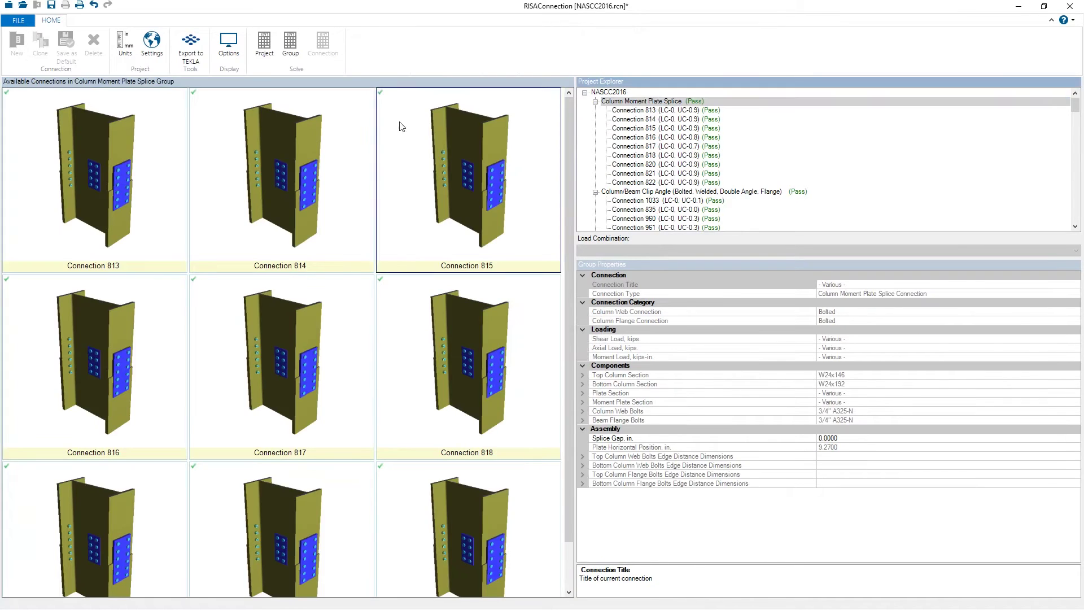
pyautogui.click(113, 160)
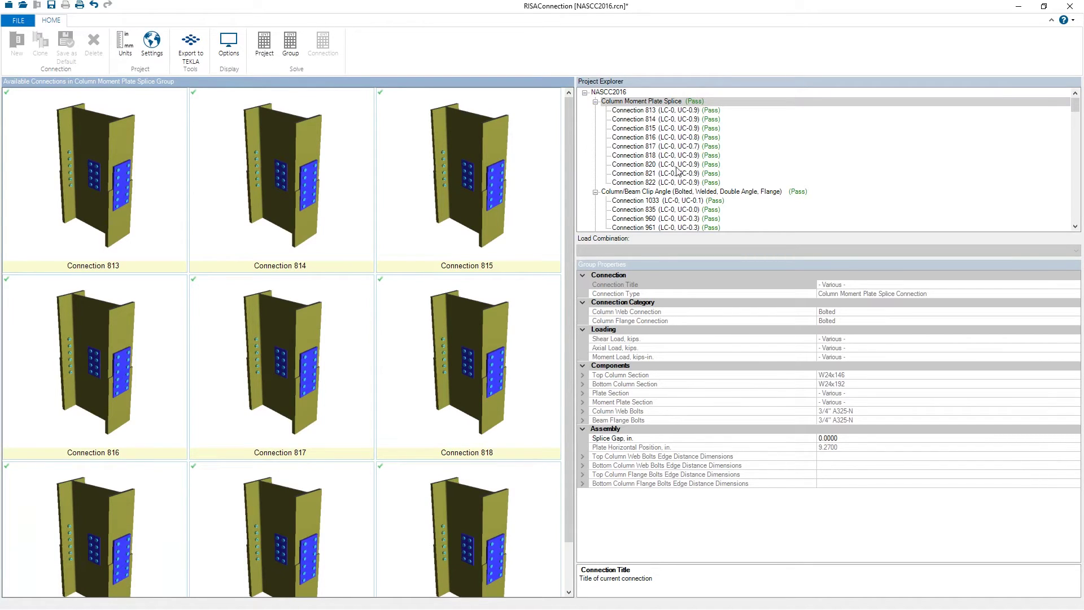
pyautogui.click(648, 192)
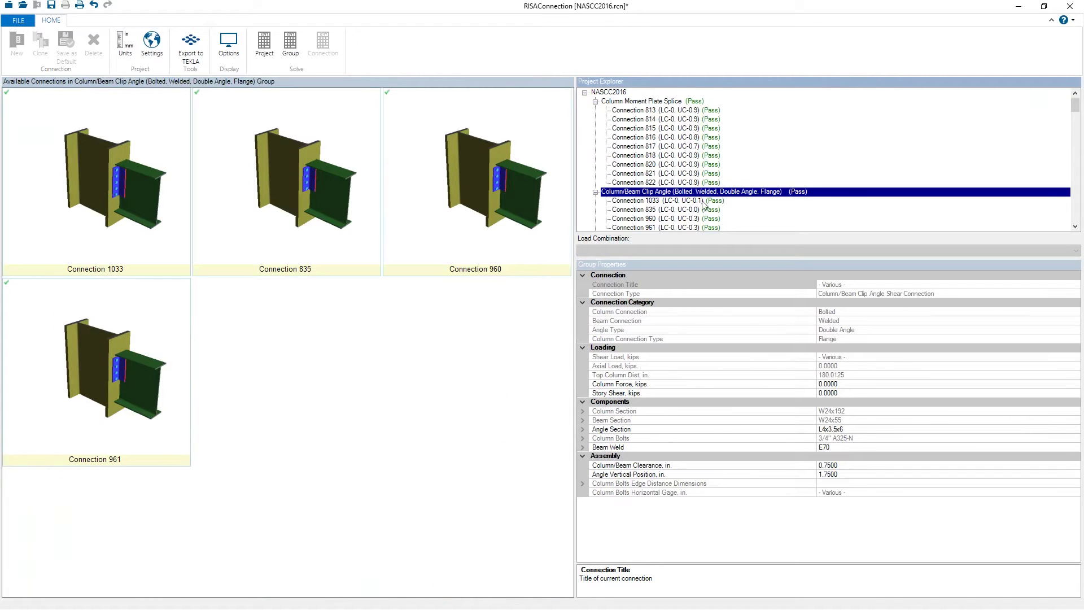
pyautogui.scroll(-1, 703, 203)
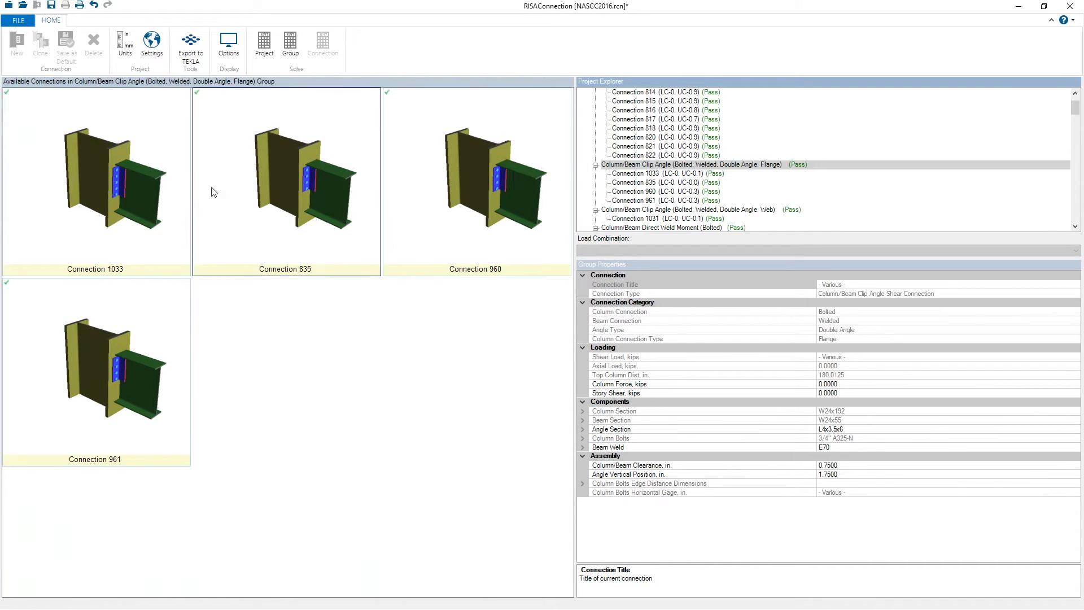
pyautogui.click(181, 199)
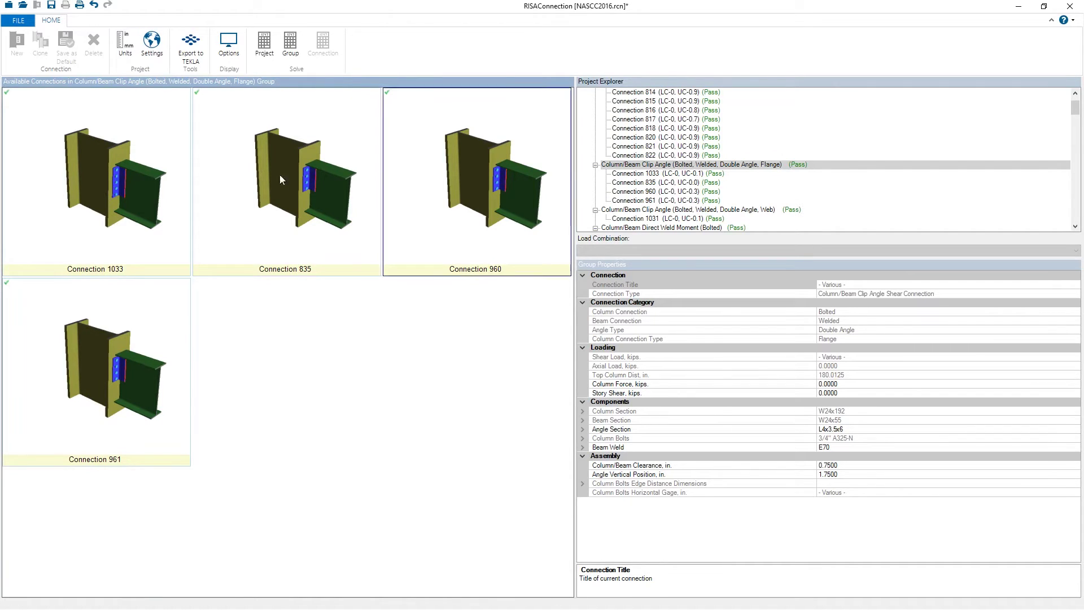
# Inspect Connection 1033 in 3D and 2D side and front views, then review its LRFD report.
pyautogui.doubleClick(136, 226)
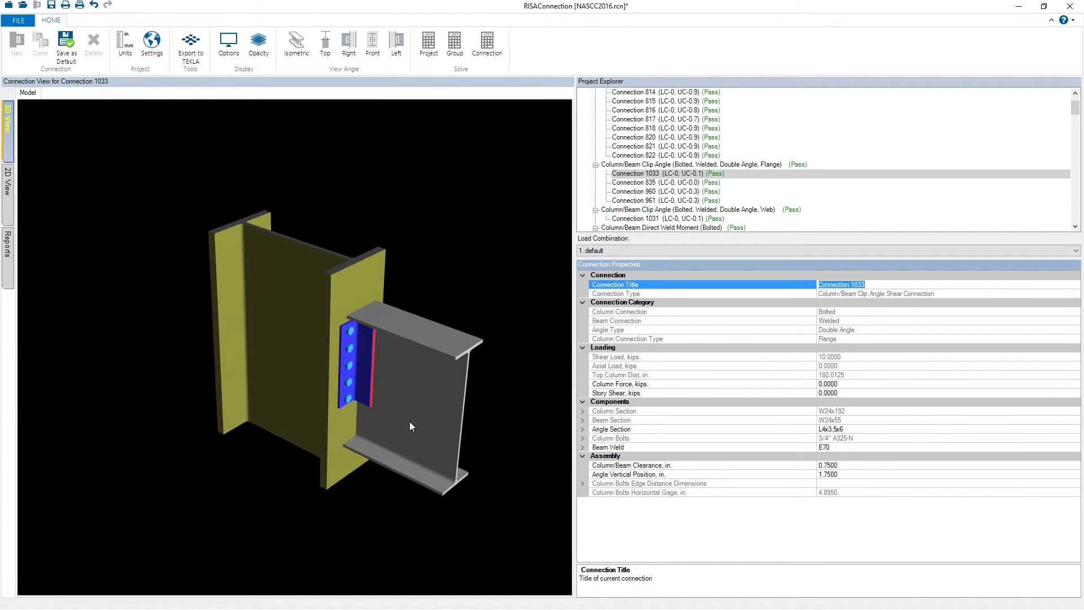
pyautogui.moveTo(483, 435); pyautogui.dragTo(415, 431)
pyautogui.click(9, 194)
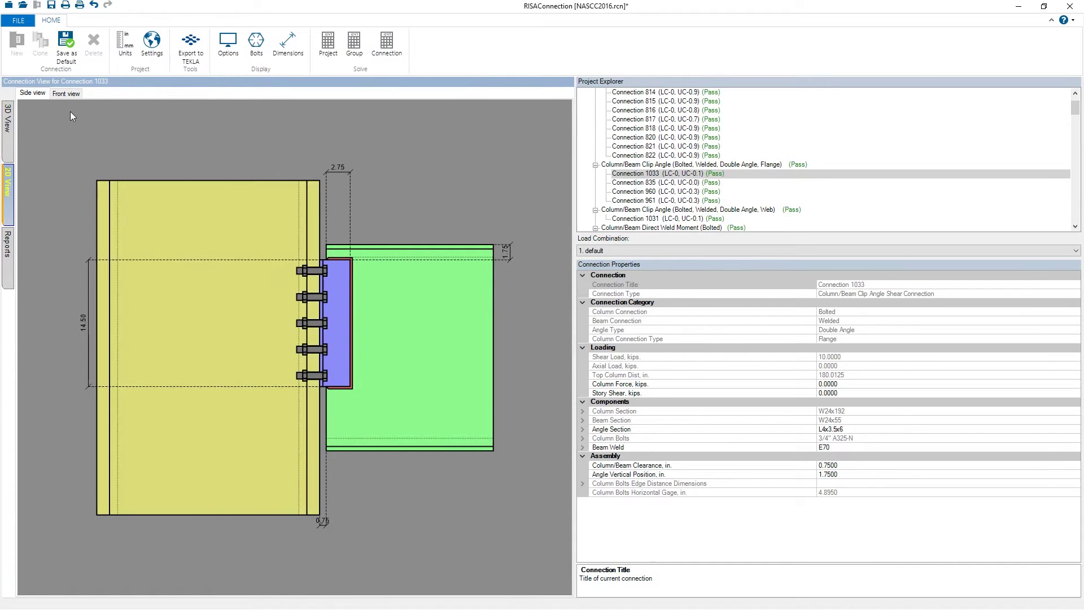
pyautogui.click(70, 94)
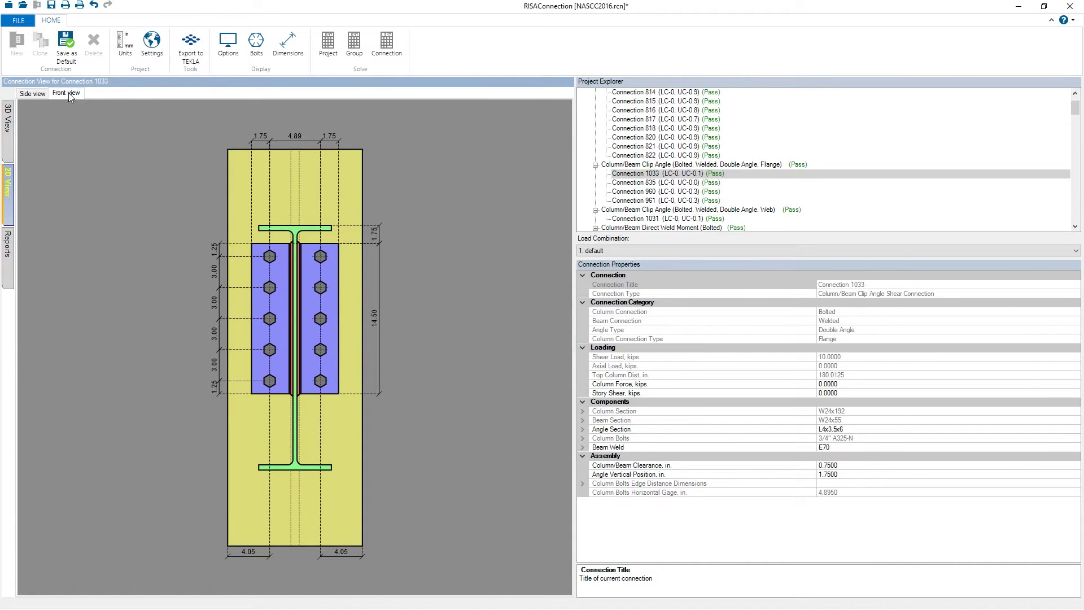
pyautogui.click(7, 267)
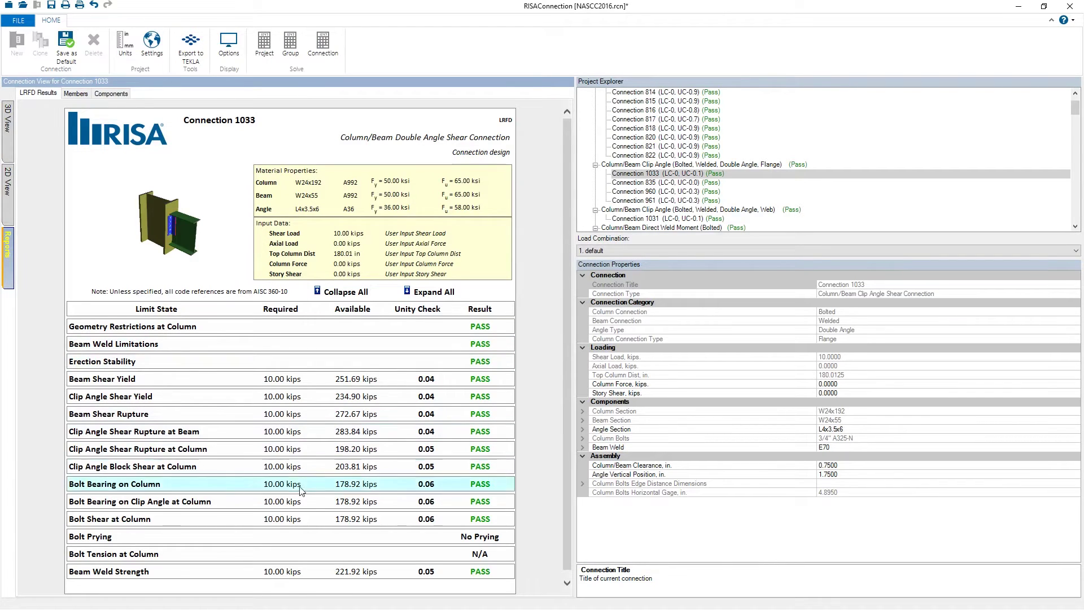
pyautogui.scroll(-1, 565, 286)
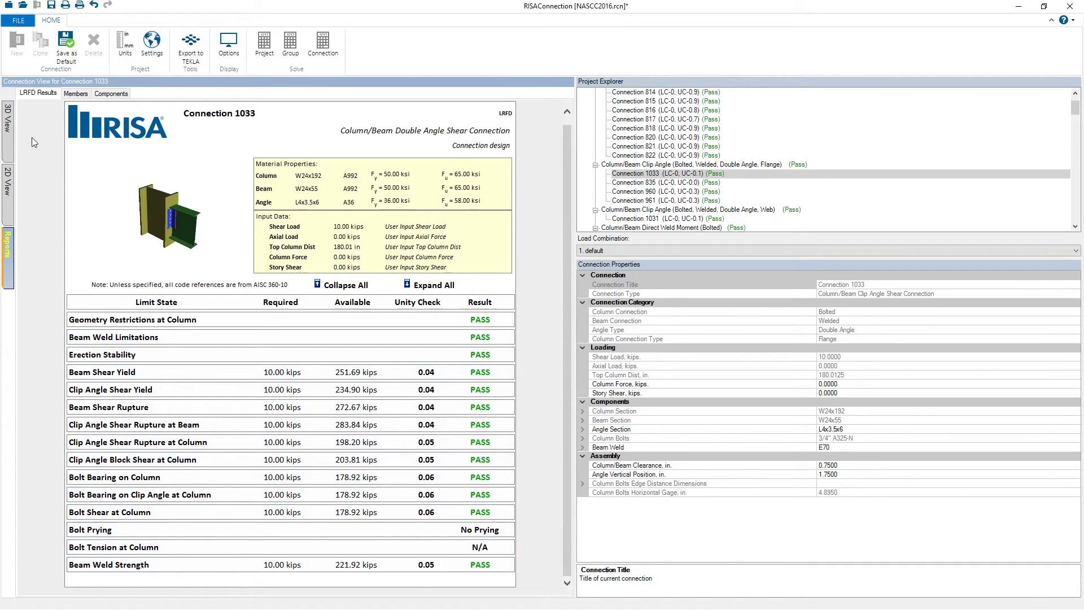
# Cut Connection 1033's column bolts to 3 per row, re-solve, and view the failing LRFD report.
pyautogui.click(8, 142)
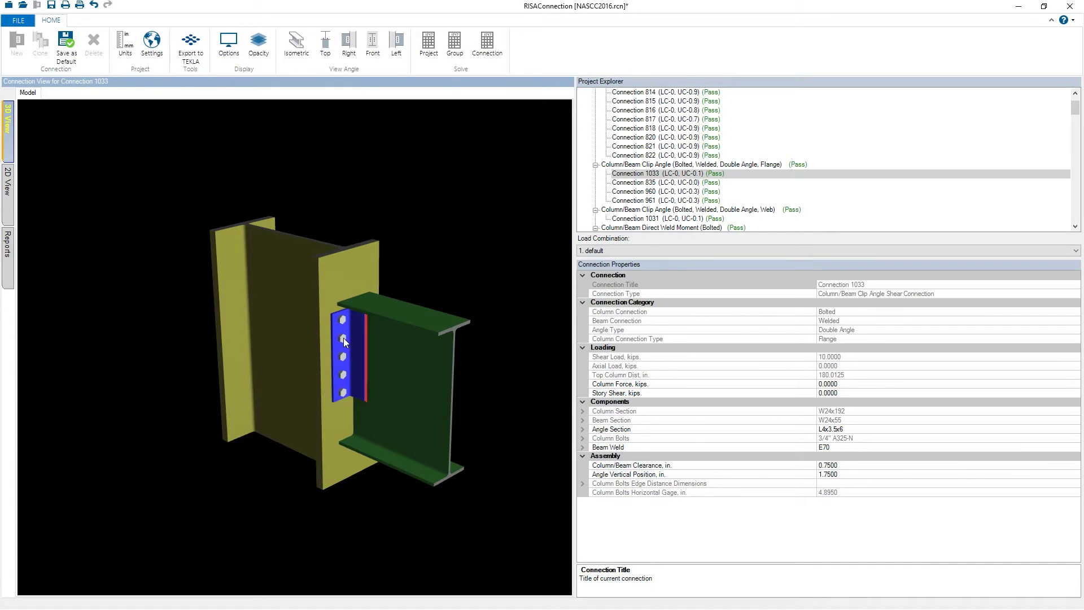
pyautogui.click(343, 338)
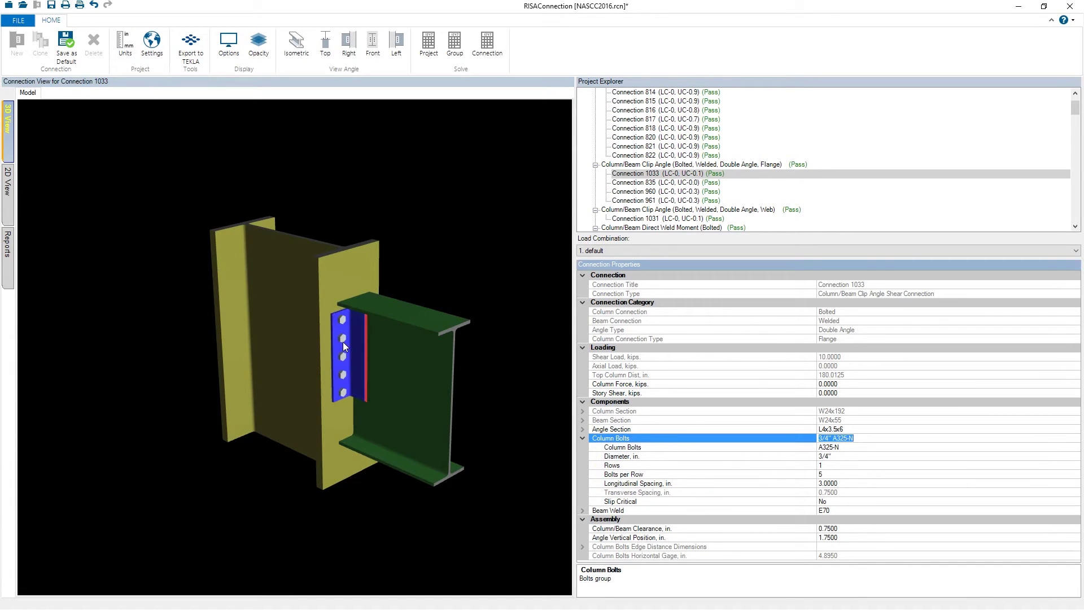
pyautogui.click(866, 474)
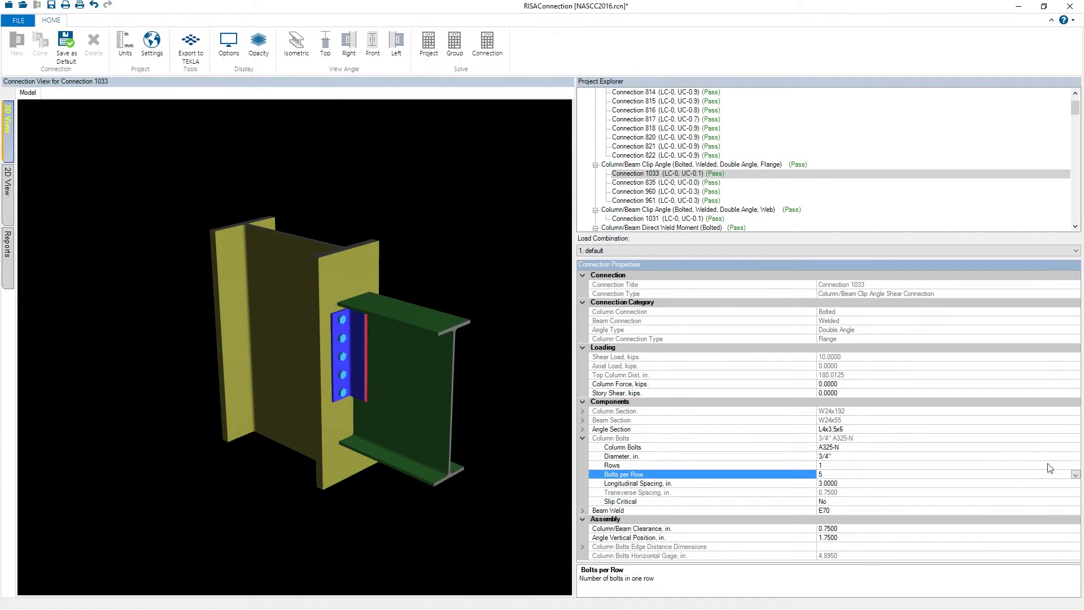
pyautogui.click(1076, 475)
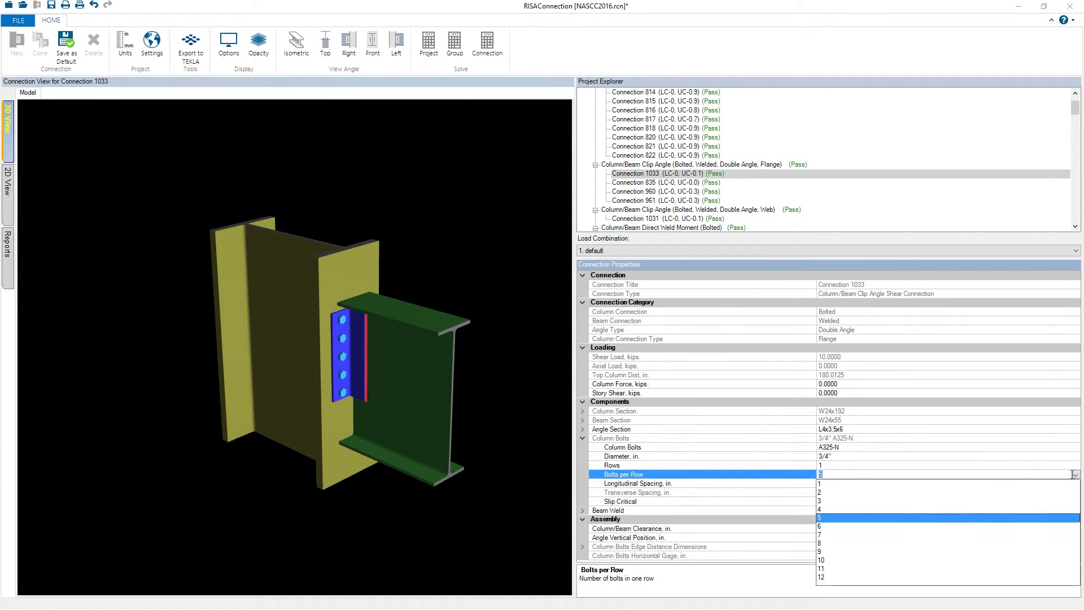
pyautogui.click(827, 501)
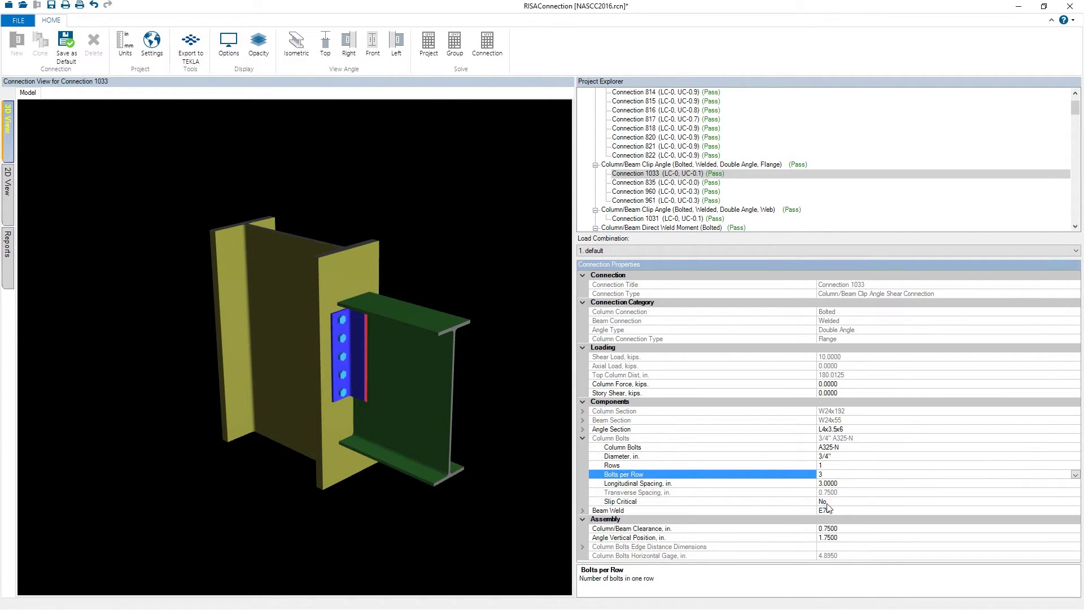
pyautogui.click(349, 352)
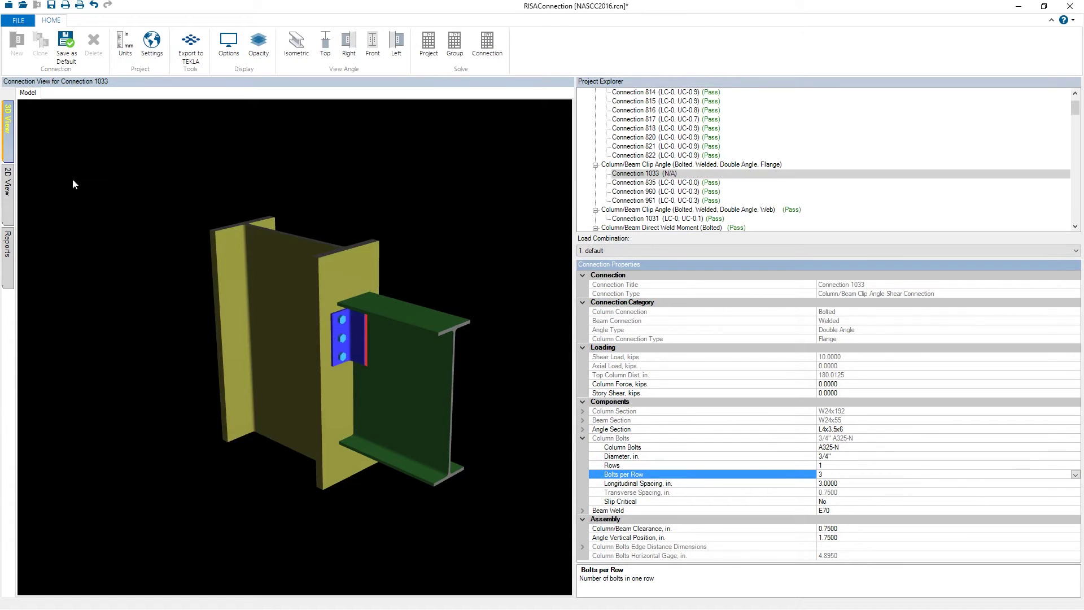
pyautogui.click(491, 51)
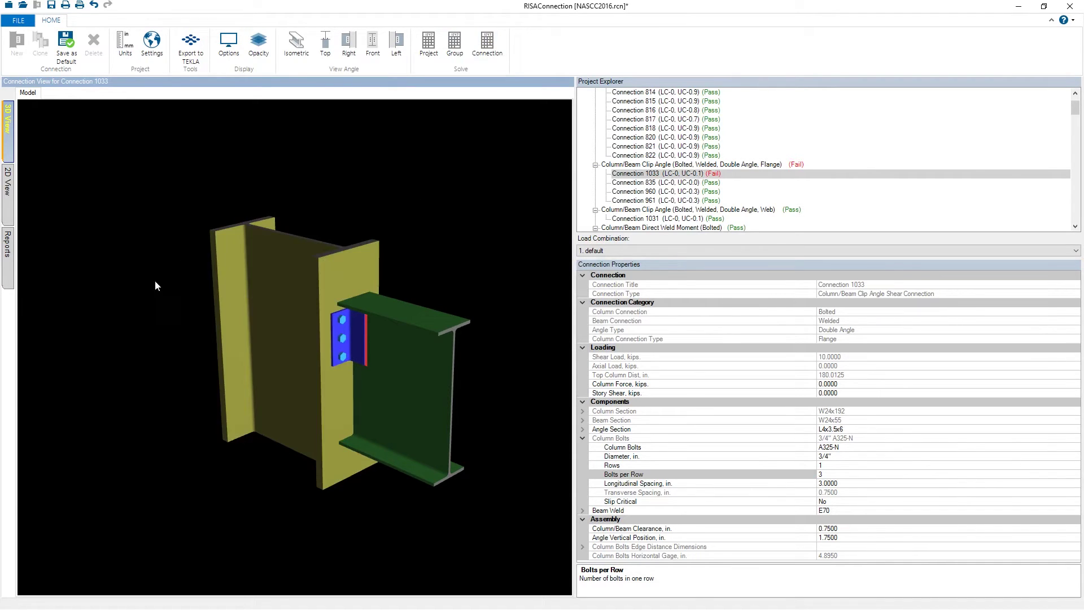
pyautogui.click(9, 259)
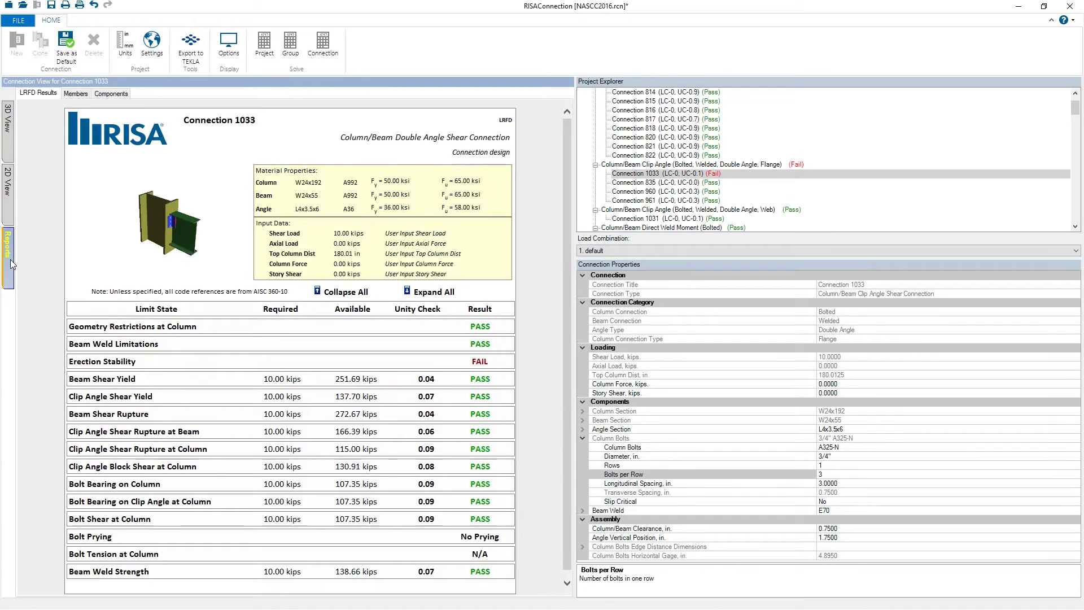
# Expand the failing Erection Stability check details, then review the connection in 2D and 3D.
pyautogui.click(186, 366)
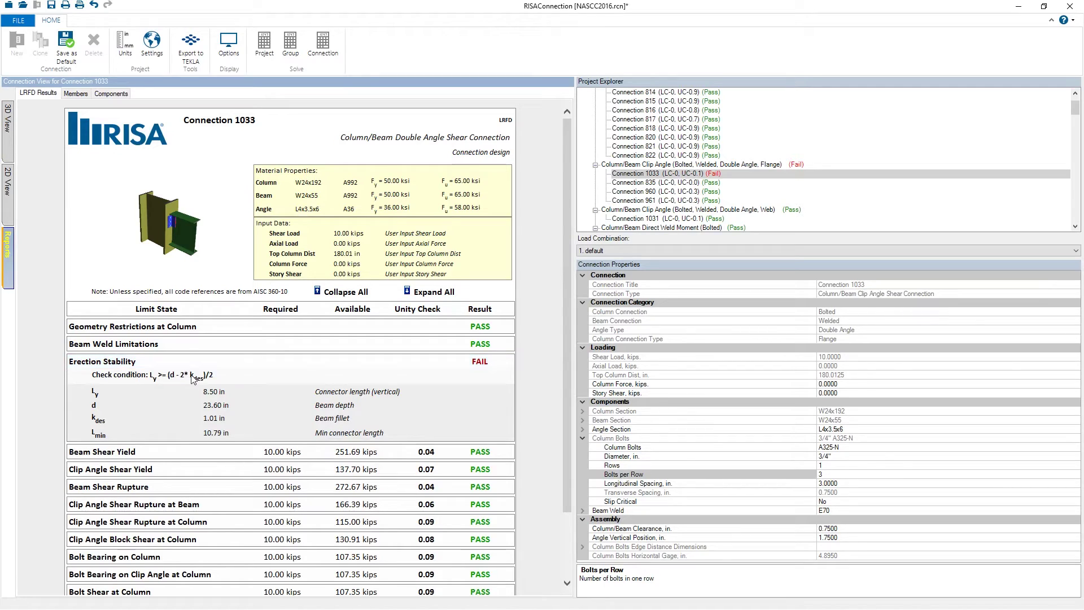
pyautogui.scroll(-2, 242, 468)
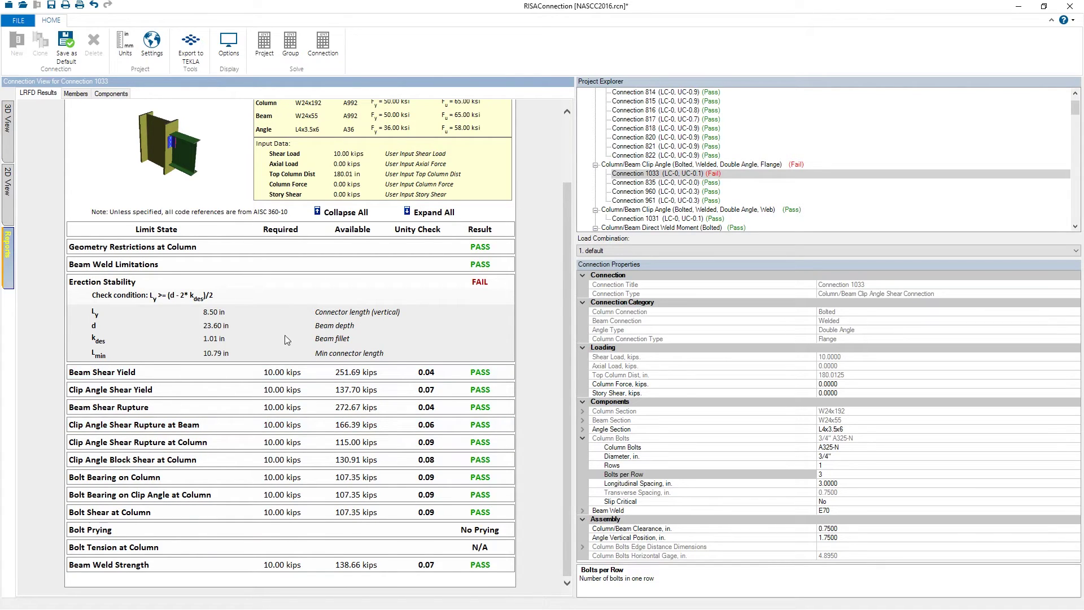
pyautogui.scroll(2, 286, 334)
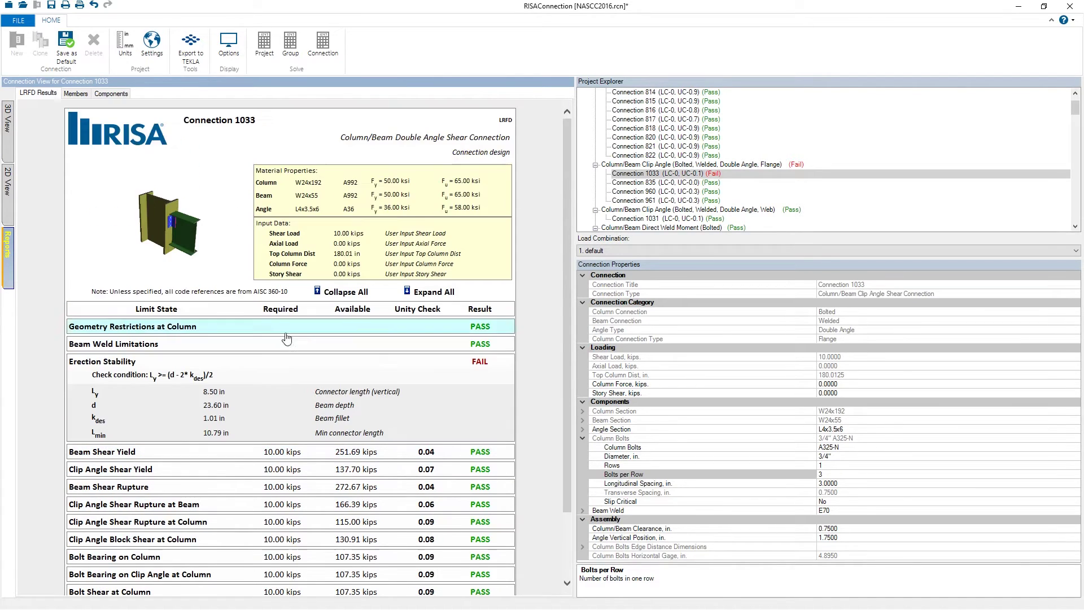
pyautogui.click(7, 184)
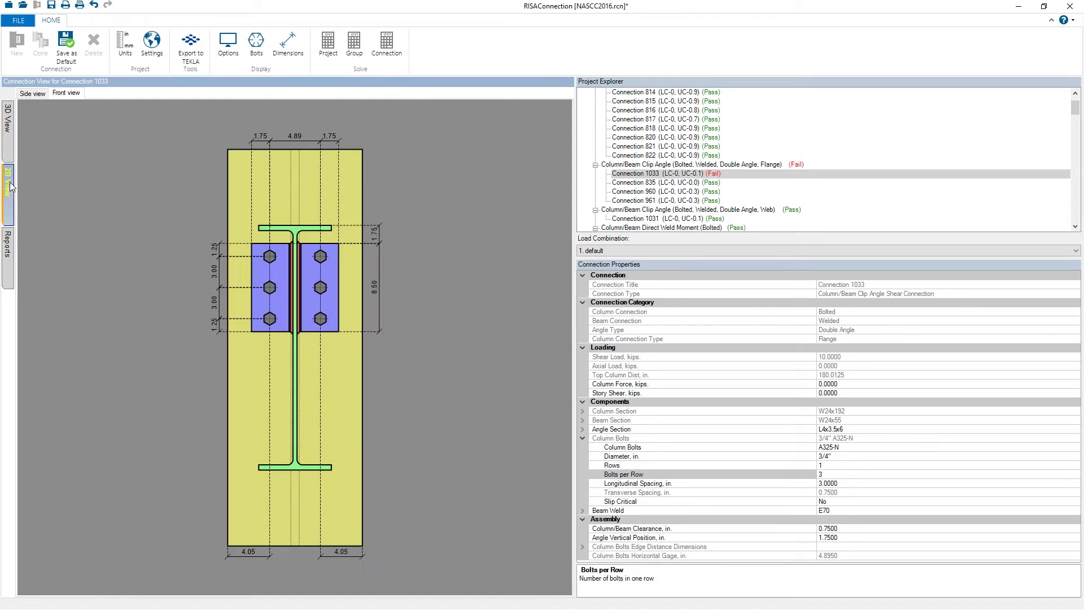
pyautogui.click(8, 119)
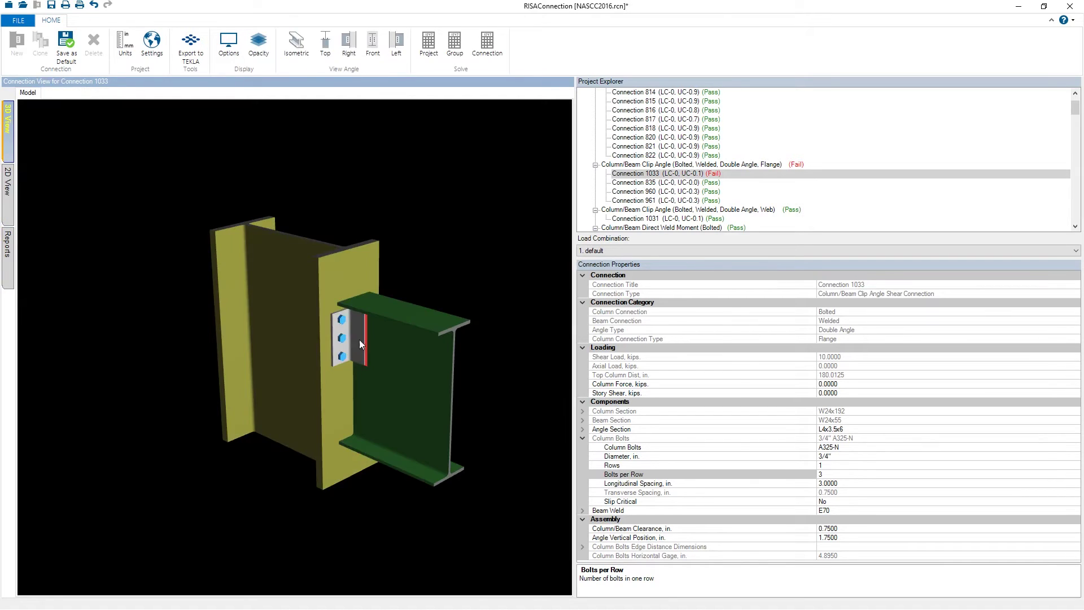
# Raise the column bolts to 4 per row, re-solve Connection 1033 to Pass, and show the Flange group.
pyautogui.click(345, 337)
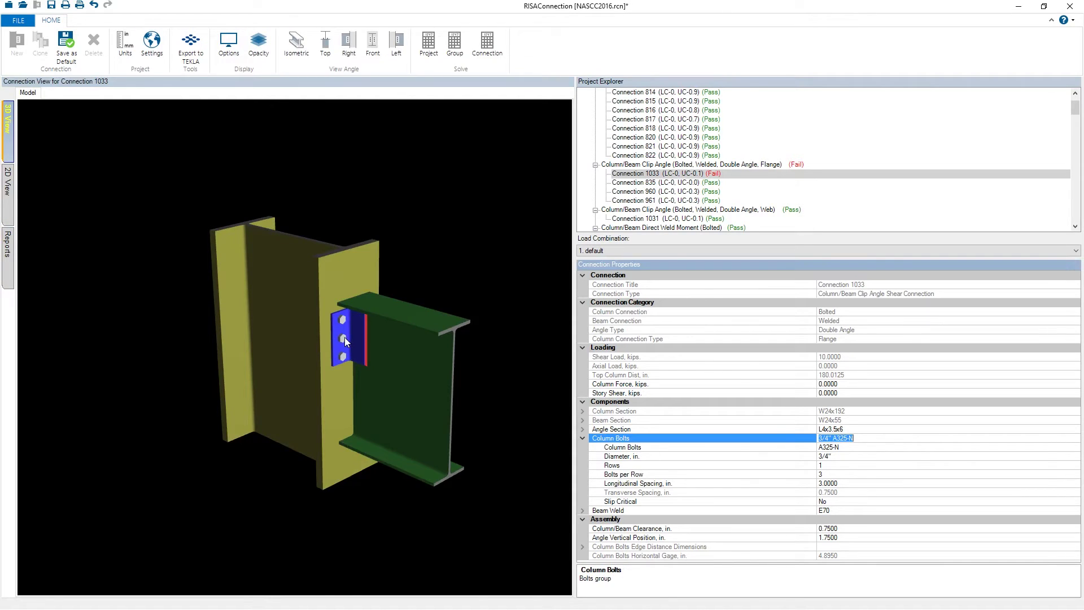
pyautogui.click(887, 475)
pyautogui.click(1076, 474)
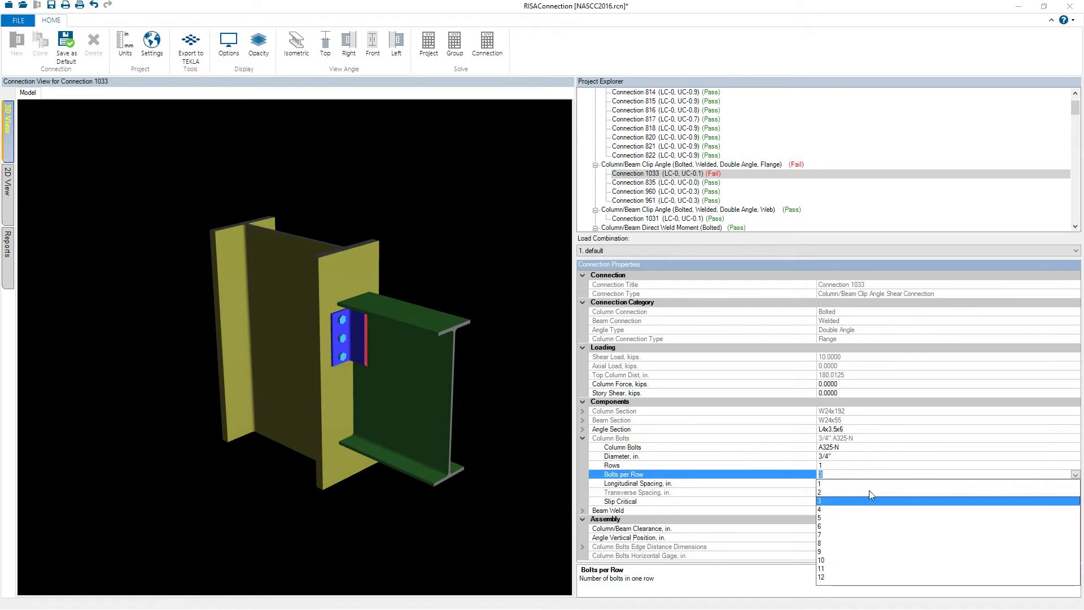
pyautogui.click(836, 507)
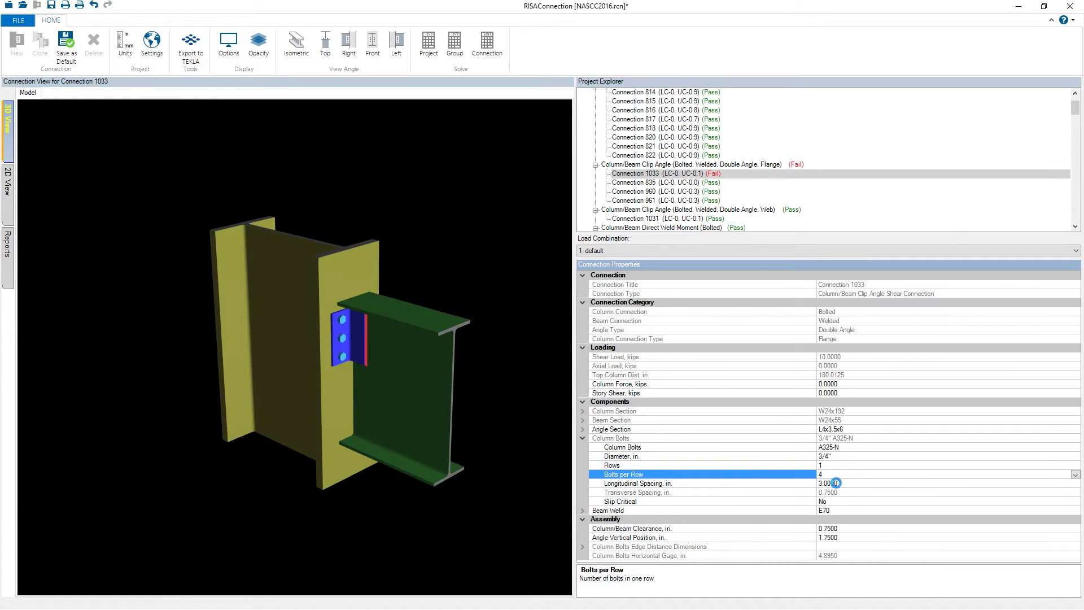
pyautogui.click(482, 46)
pyautogui.click(556, 192)
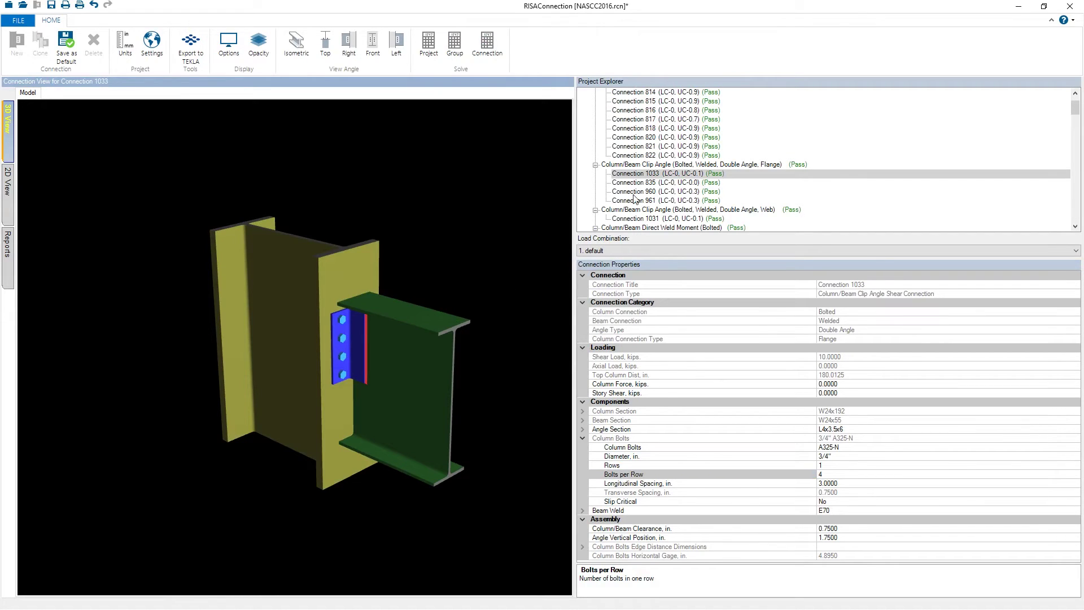
pyautogui.click(653, 164)
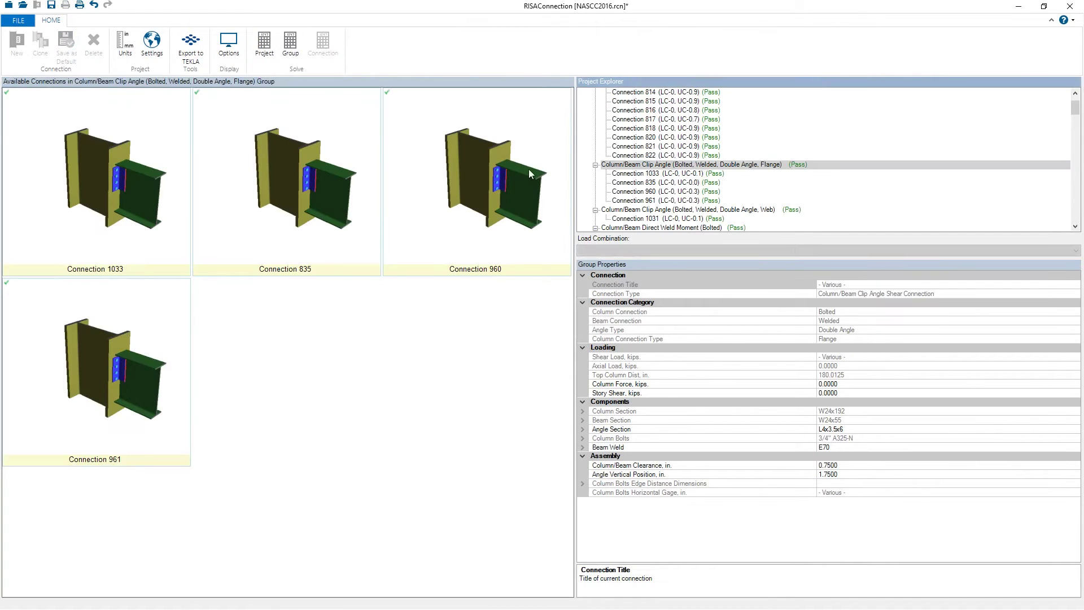
# Set the Flange clip-angle group's column Bolts per Row to 5 and solve all four connections.
pyautogui.click(79, 213)
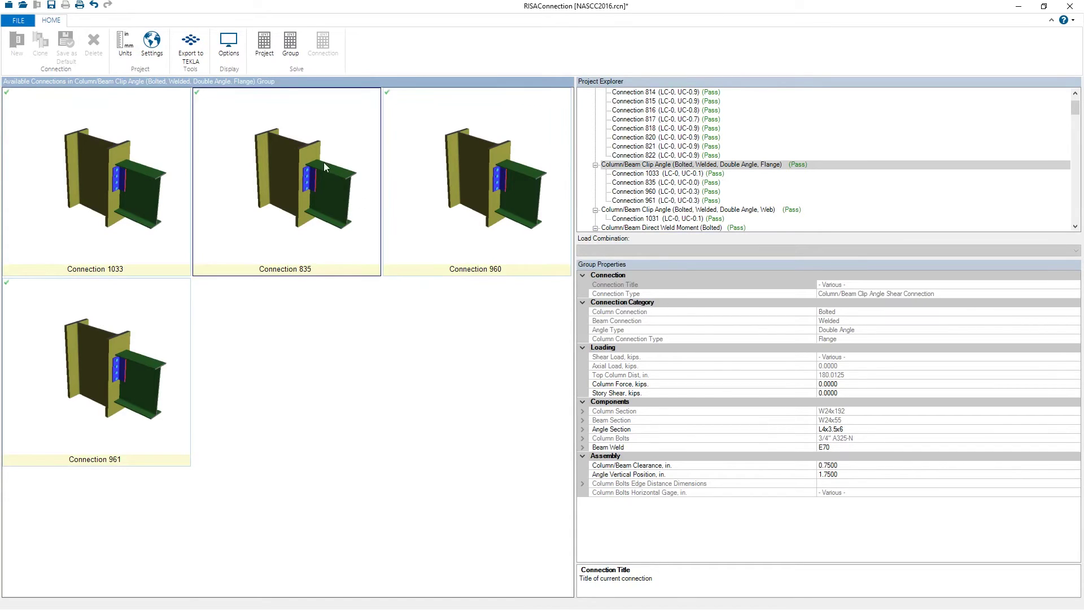
pyautogui.click(582, 438)
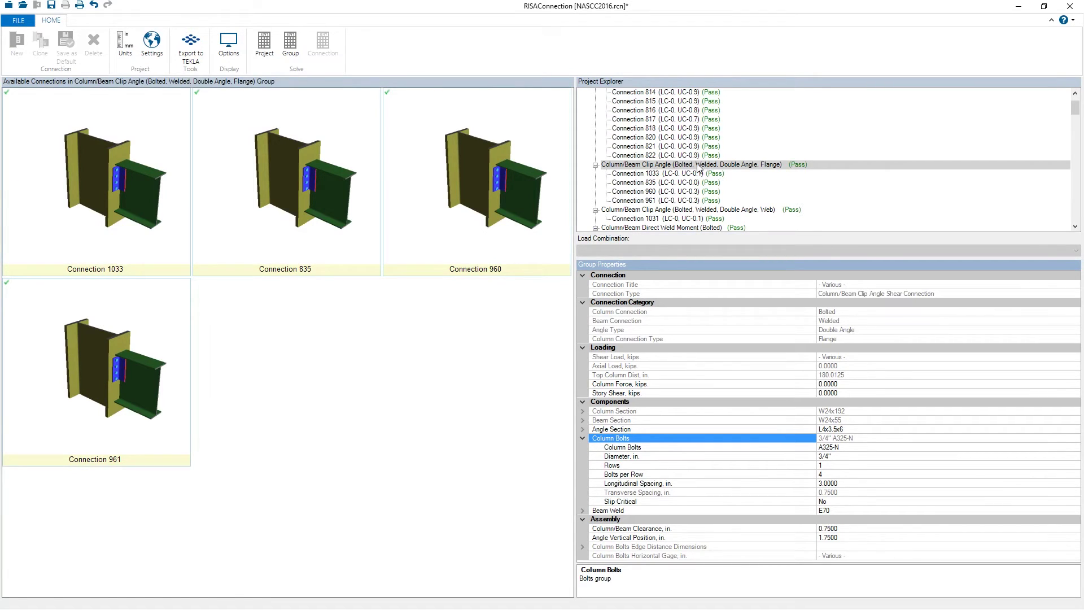
pyautogui.click(836, 473)
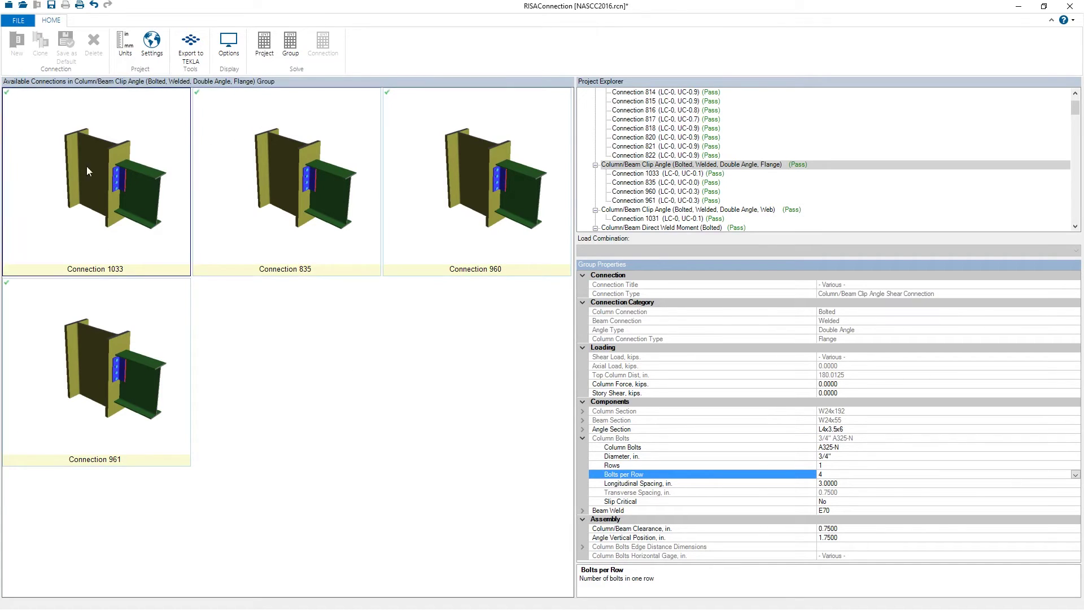
pyautogui.click(252, 178)
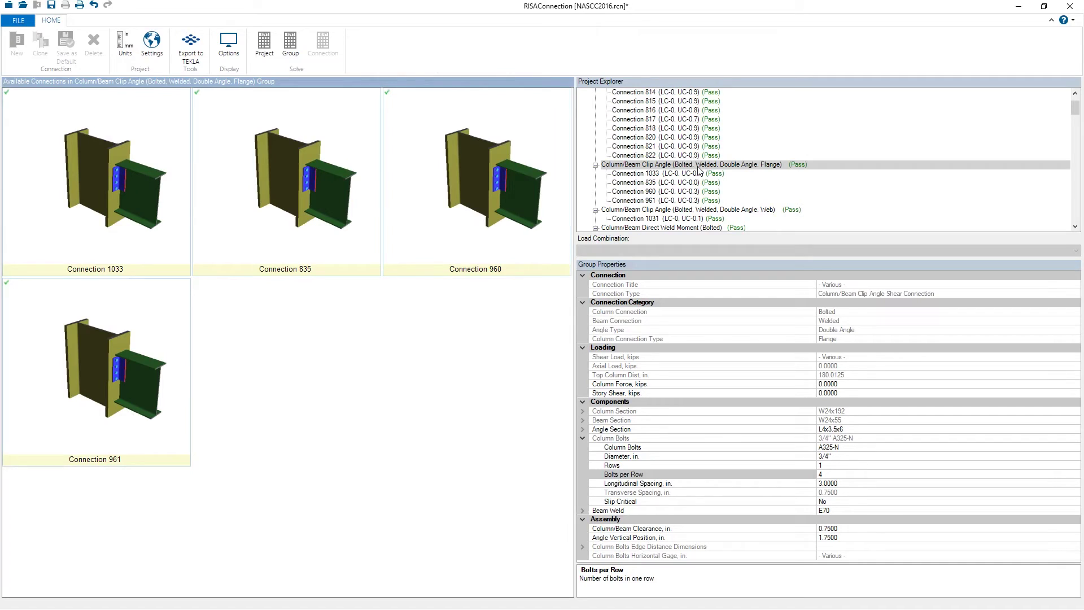
pyautogui.click(883, 475)
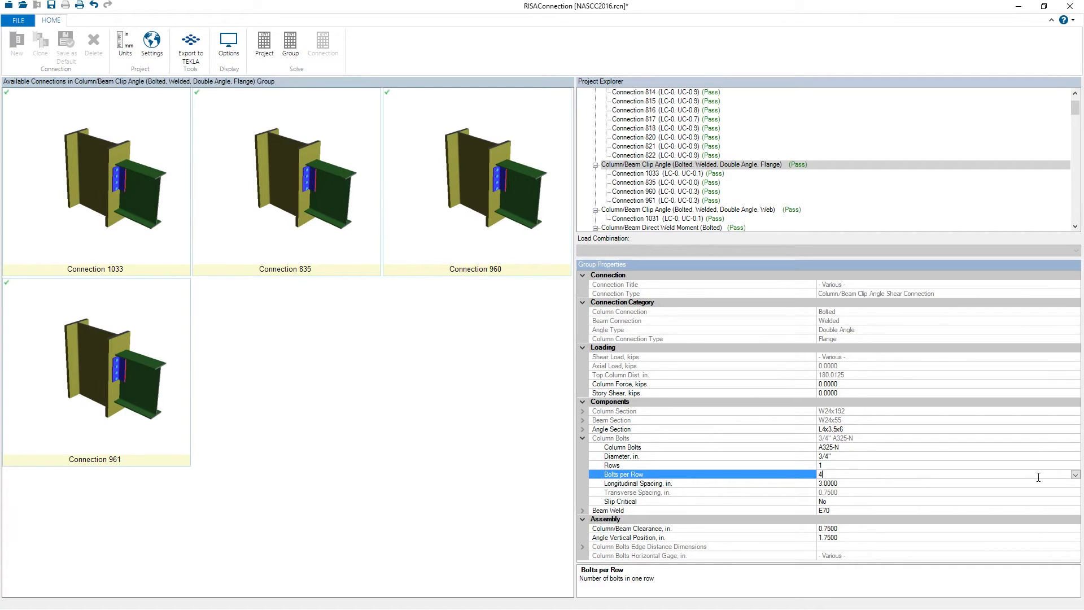
pyautogui.click(1075, 474)
pyautogui.click(829, 520)
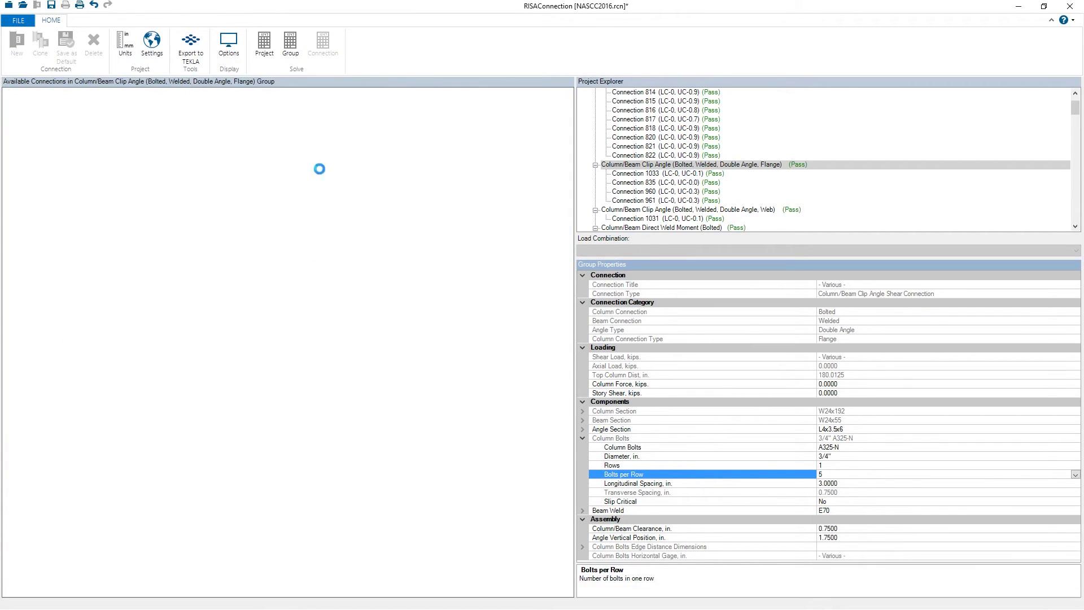
pyautogui.click(297, 58)
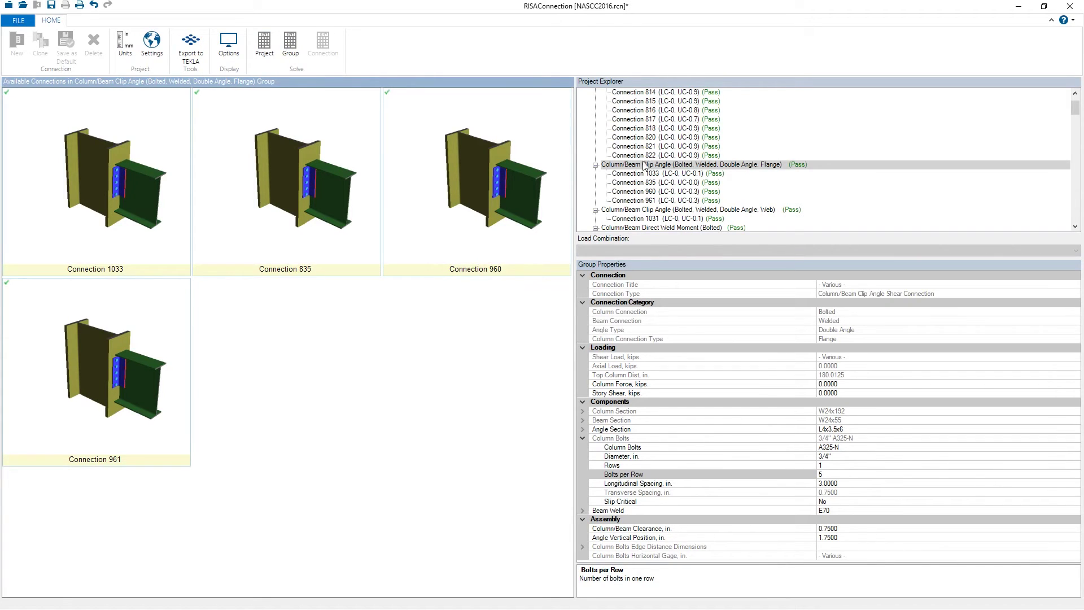
# Browse the Web clip-angle group and its Connection 1031.
pyautogui.scroll(-1, 1074, 123)
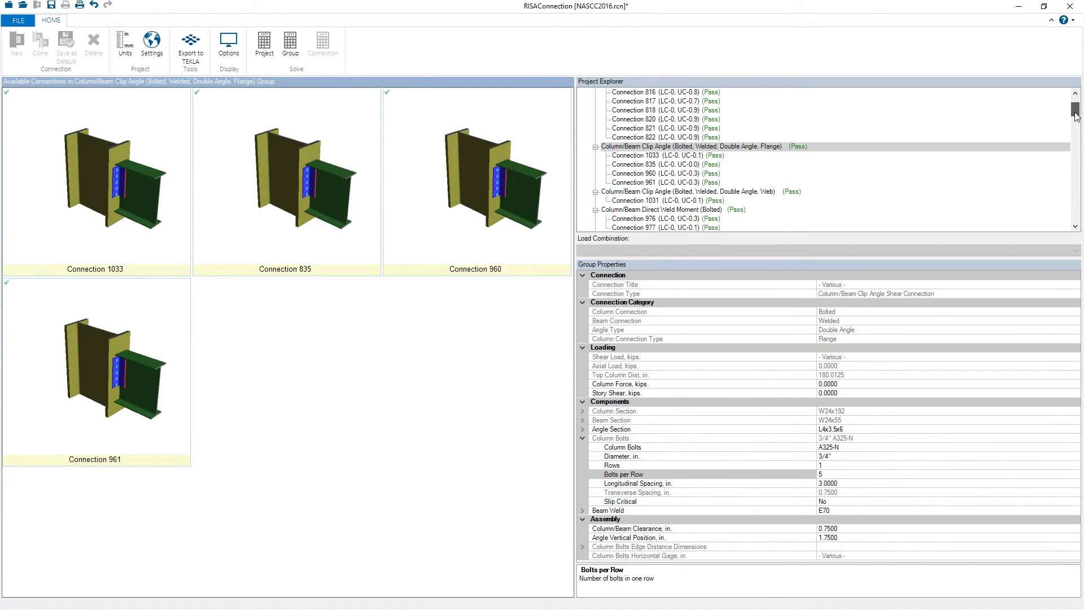
pyautogui.click(732, 192)
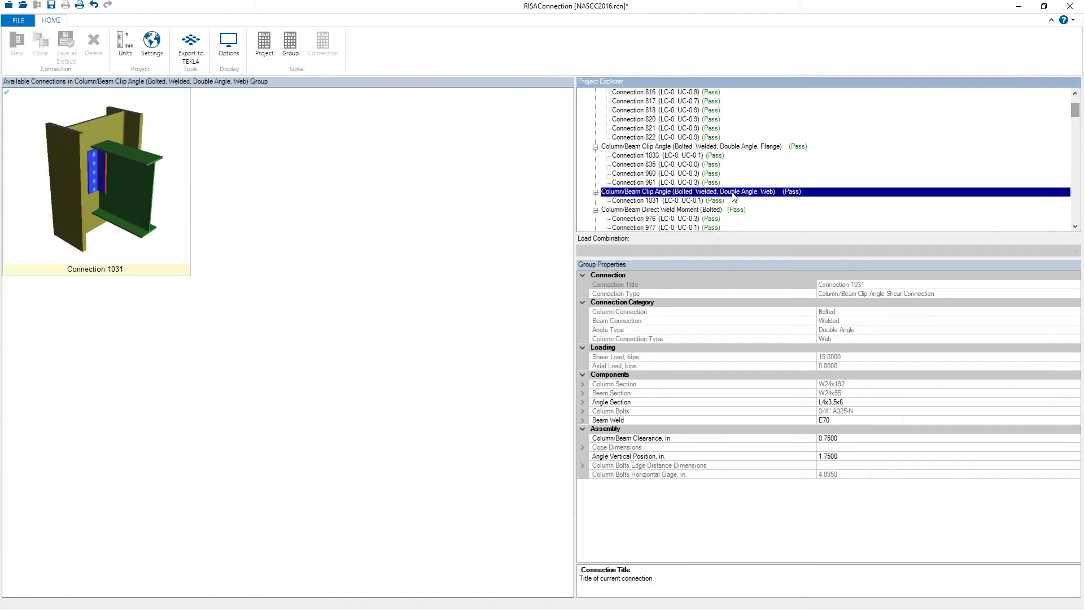
pyautogui.click(96, 190)
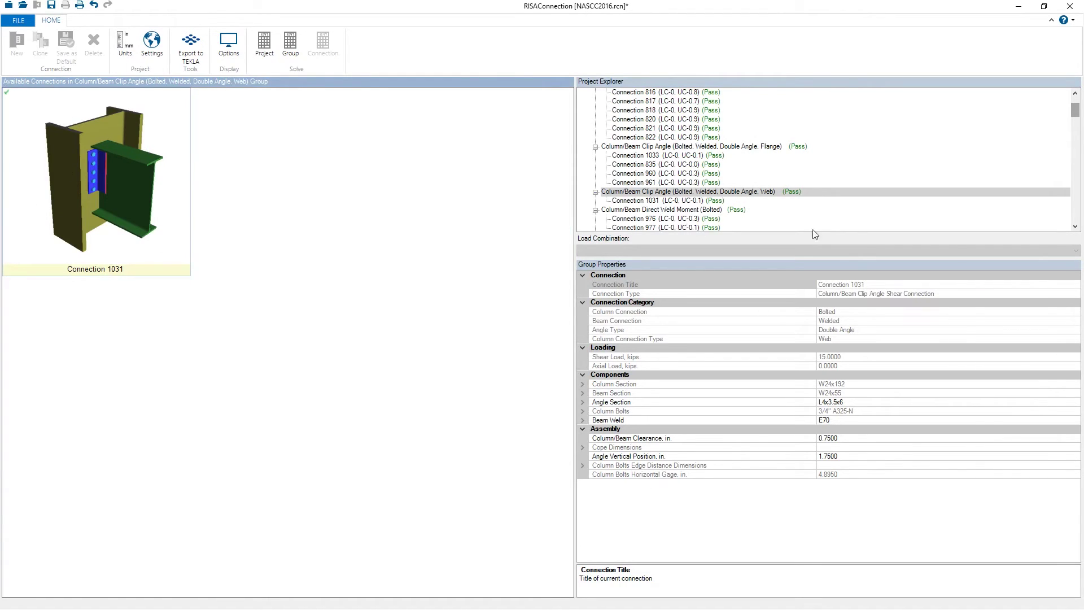
pyautogui.click(1076, 224)
pyautogui.click(1076, 224)
pyautogui.click(1076, 224)
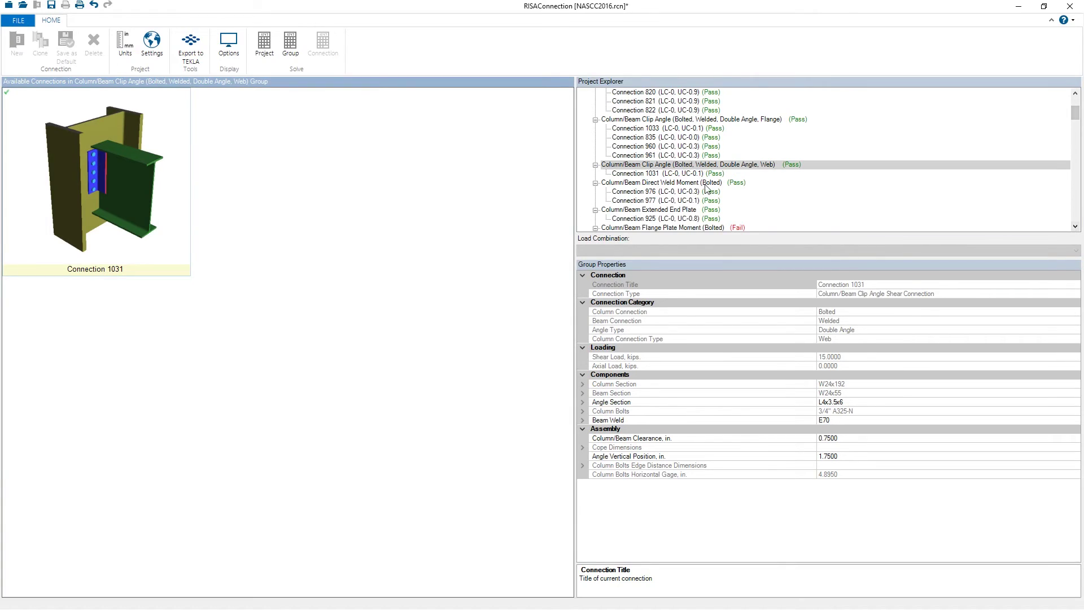
# Step through the Direct Weld Moment and Extended End Plate groups to the Flange Plate Moment (Bolted) group.
pyautogui.click(704, 183)
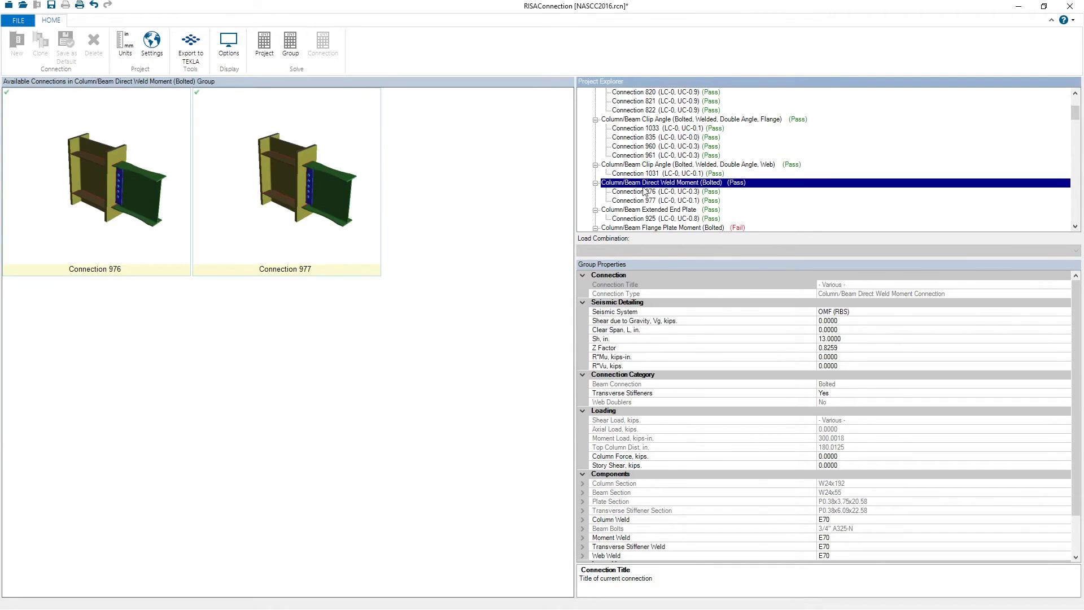
pyautogui.click(120, 183)
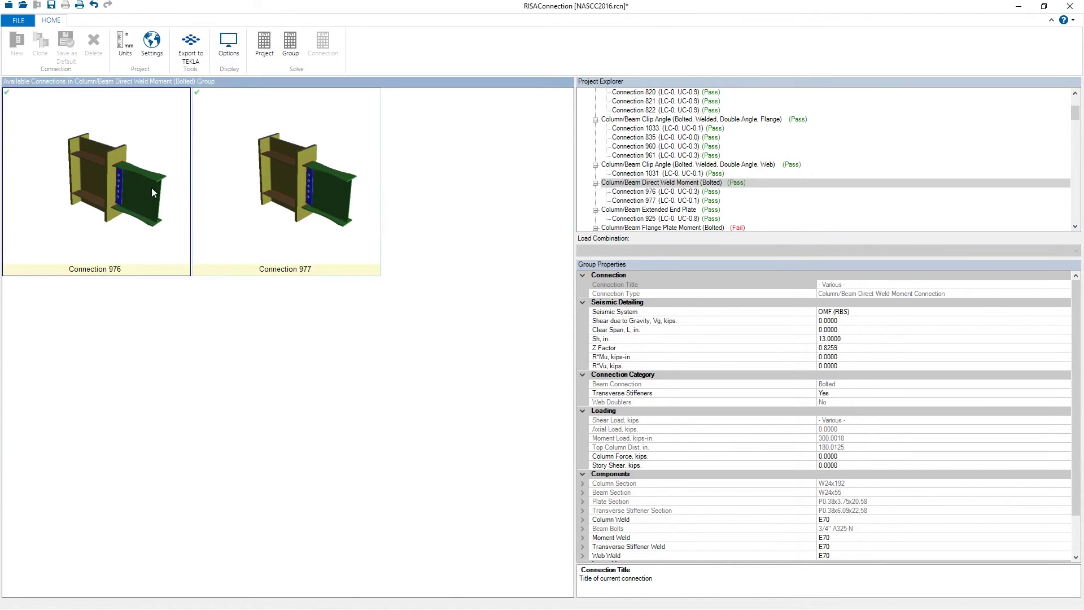
pyautogui.click(671, 212)
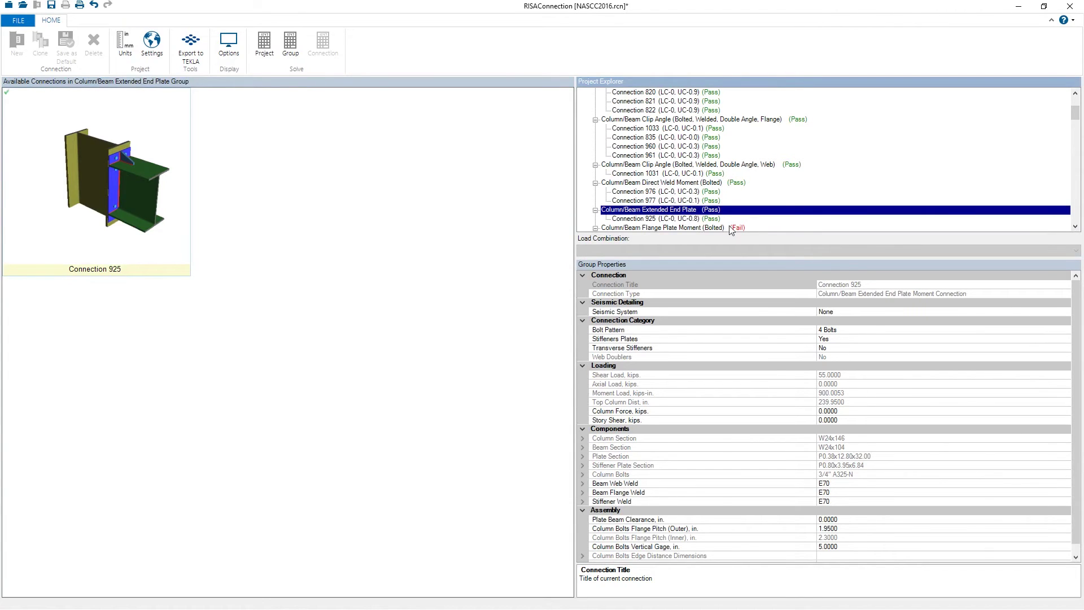
pyautogui.click(706, 229)
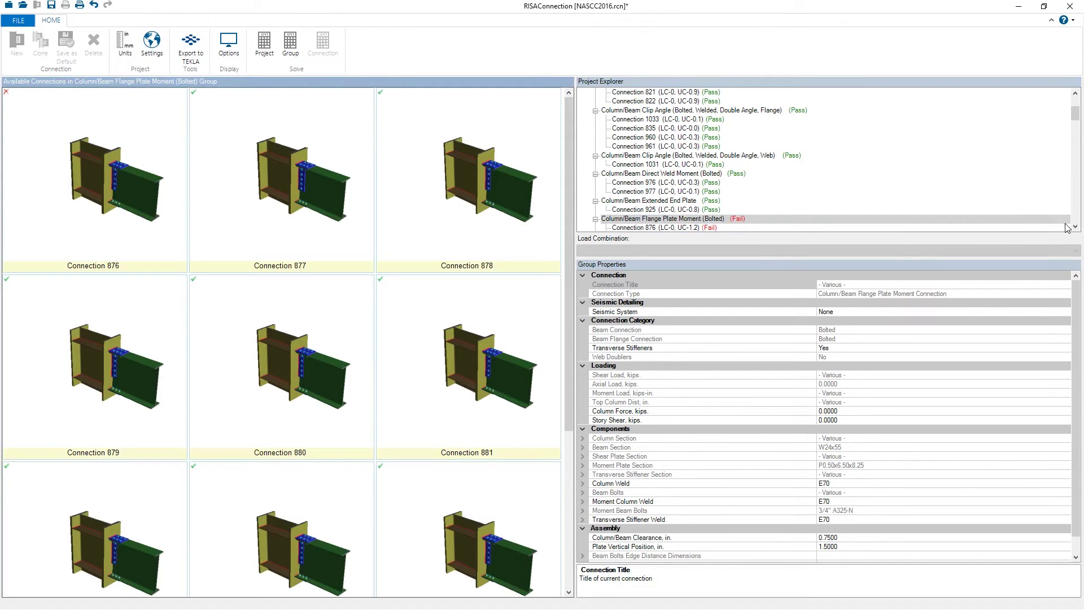
pyautogui.click(1075, 227)
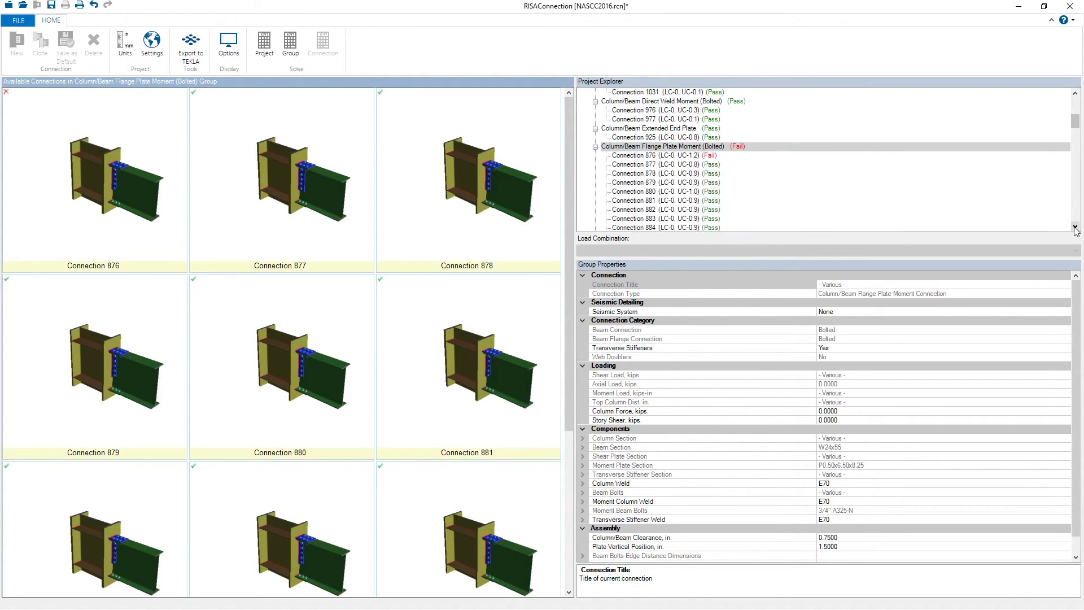
pyautogui.click(1075, 227)
pyautogui.click(1076, 227)
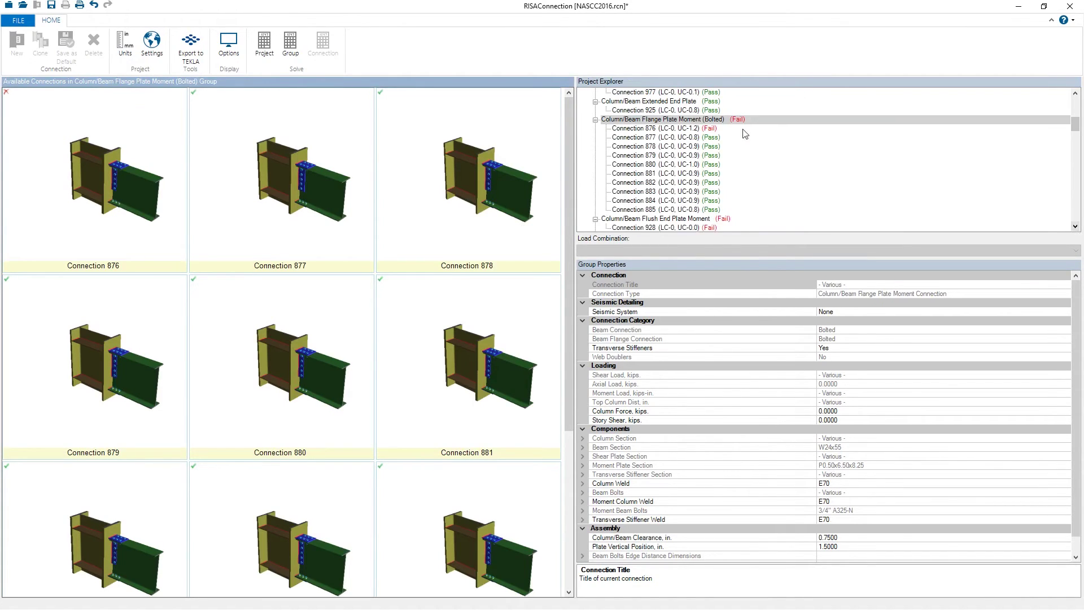
# Open Connection 876, inspect it in 3D and 2D, and expand its Vert. Plate Block Shear failure (1.20).
pyautogui.click(659, 129)
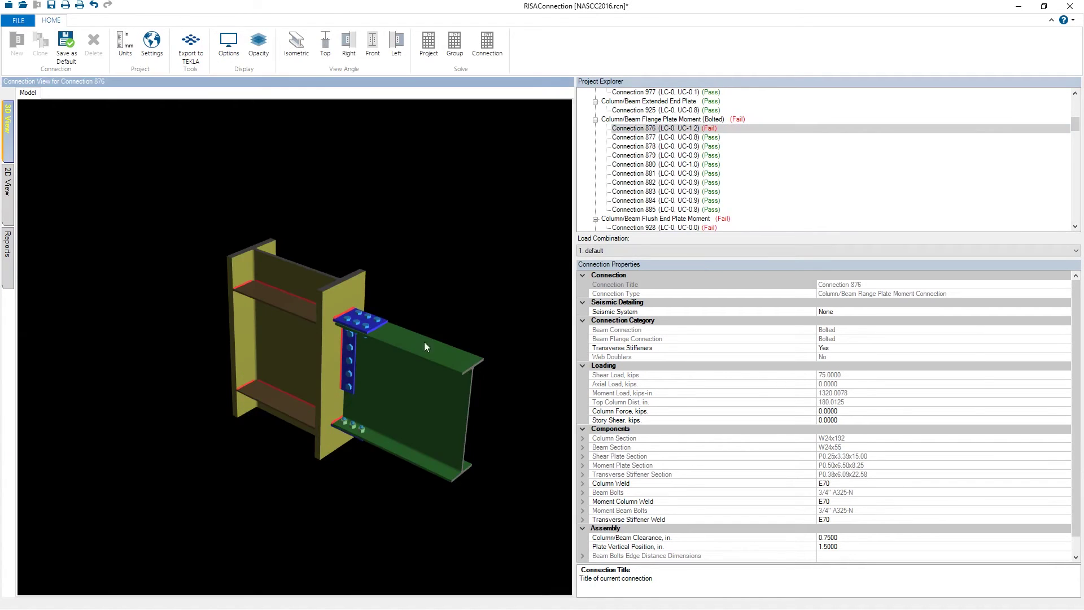
pyautogui.moveTo(424, 346); pyautogui.dragTo(316, 410)
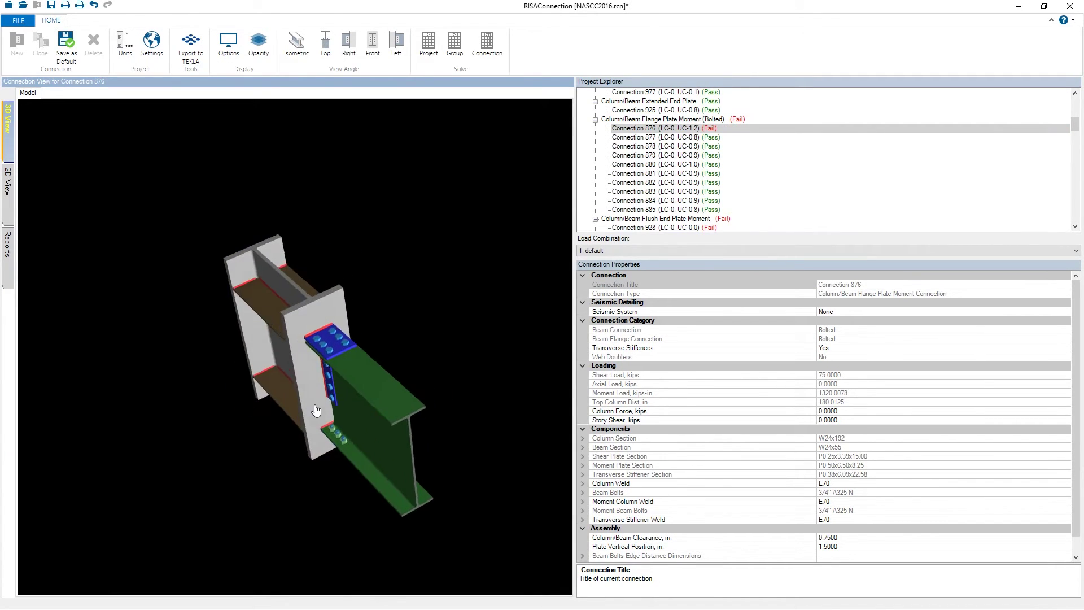
pyautogui.click(372, 42)
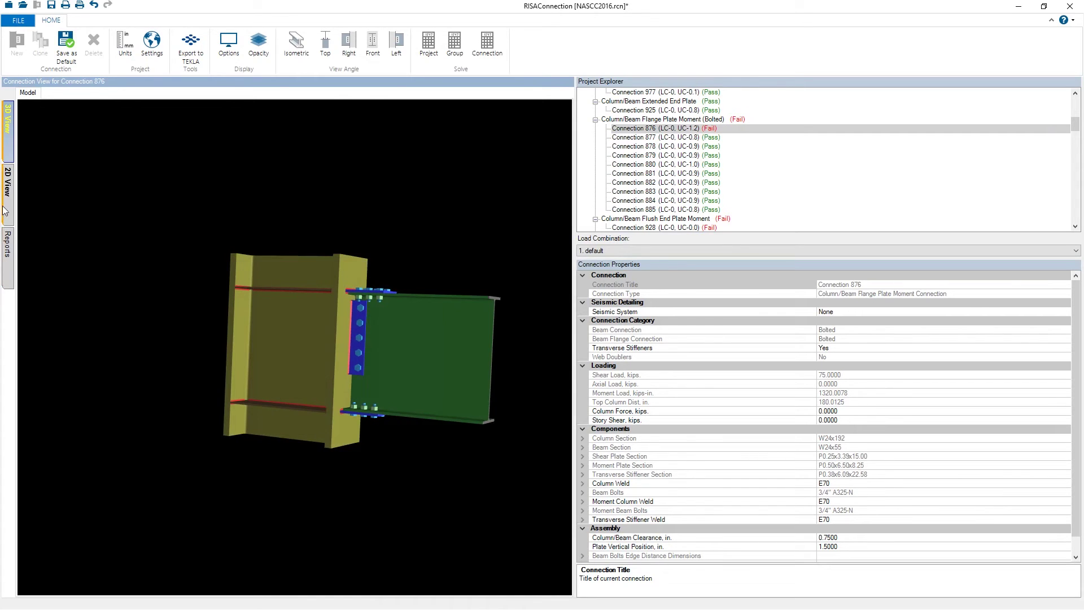
pyautogui.click(8, 255)
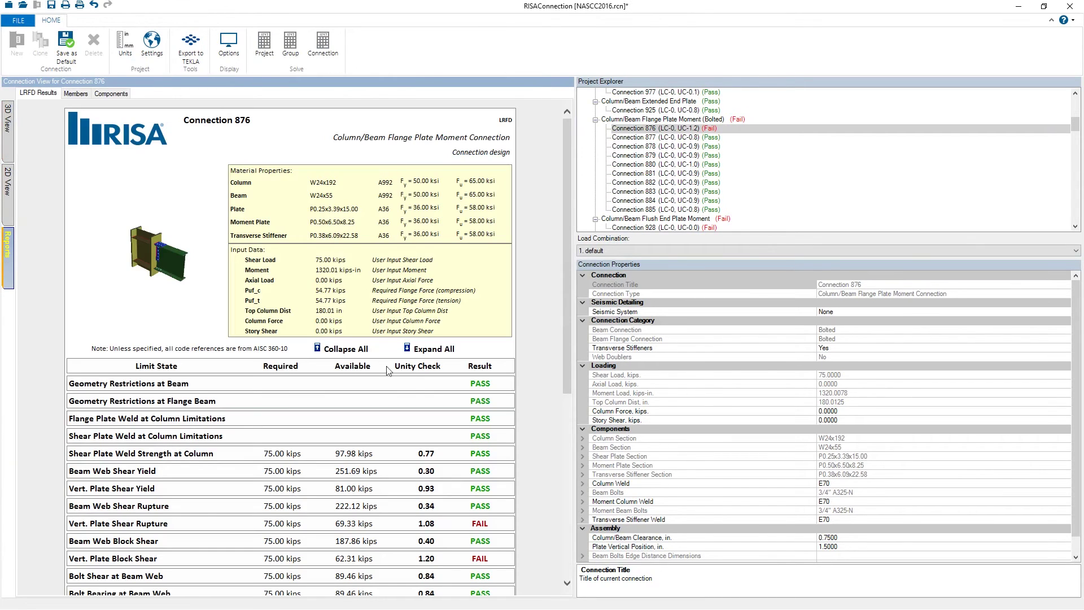
pyautogui.moveTo(567, 330); pyautogui.dragTo(568, 463)
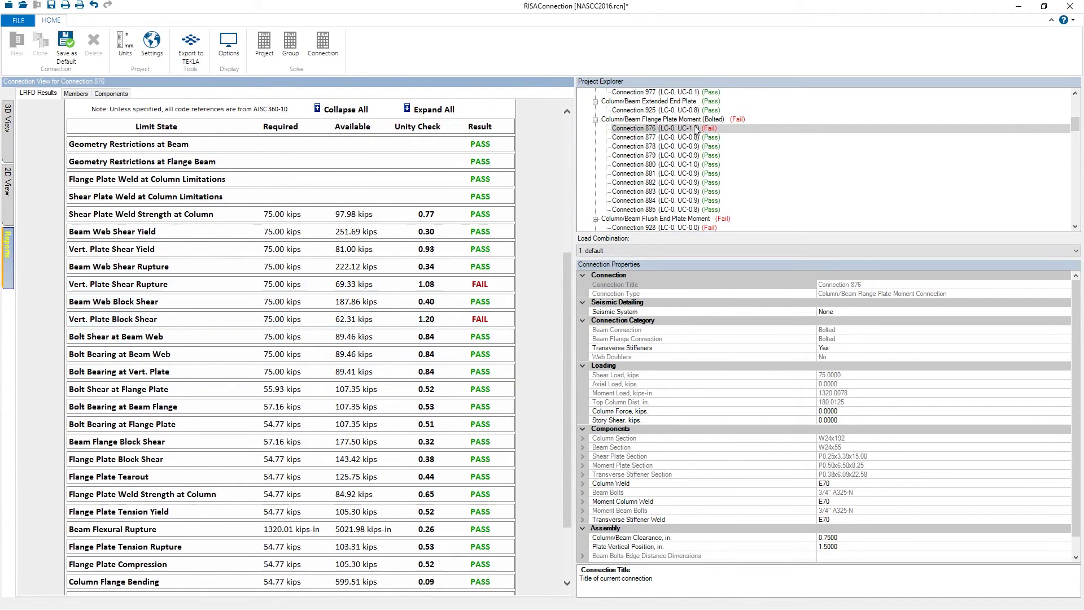
pyautogui.click(452, 320)
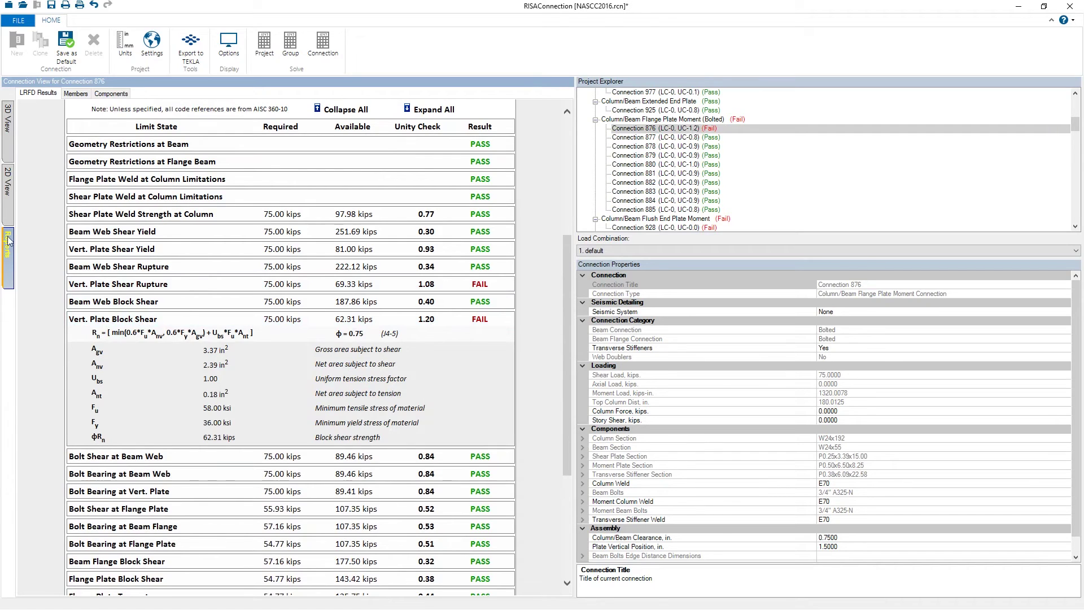
pyautogui.click(8, 148)
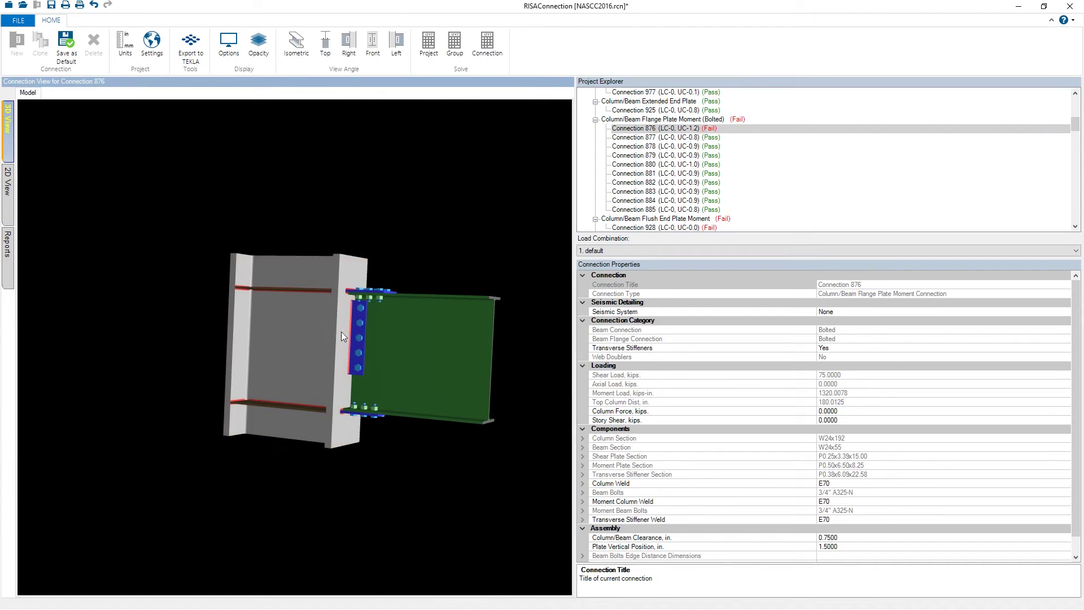
# Thicken Connection 876's shear plate to .5 in, re-solve it to Pass, and return to the group.
pyautogui.click(361, 331)
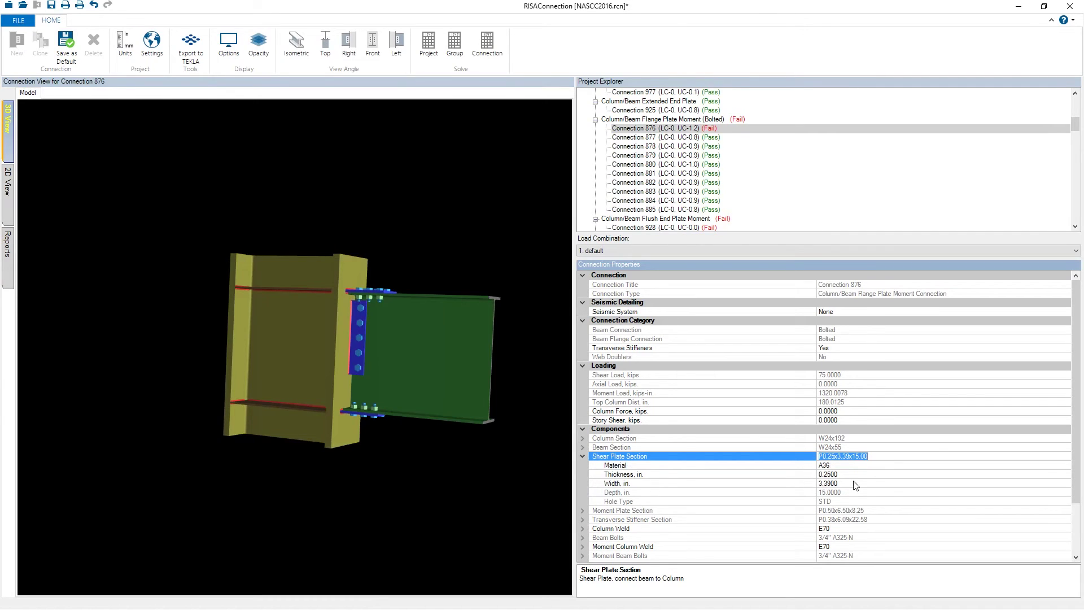
pyautogui.click(774, 473)
pyautogui.write('.5')
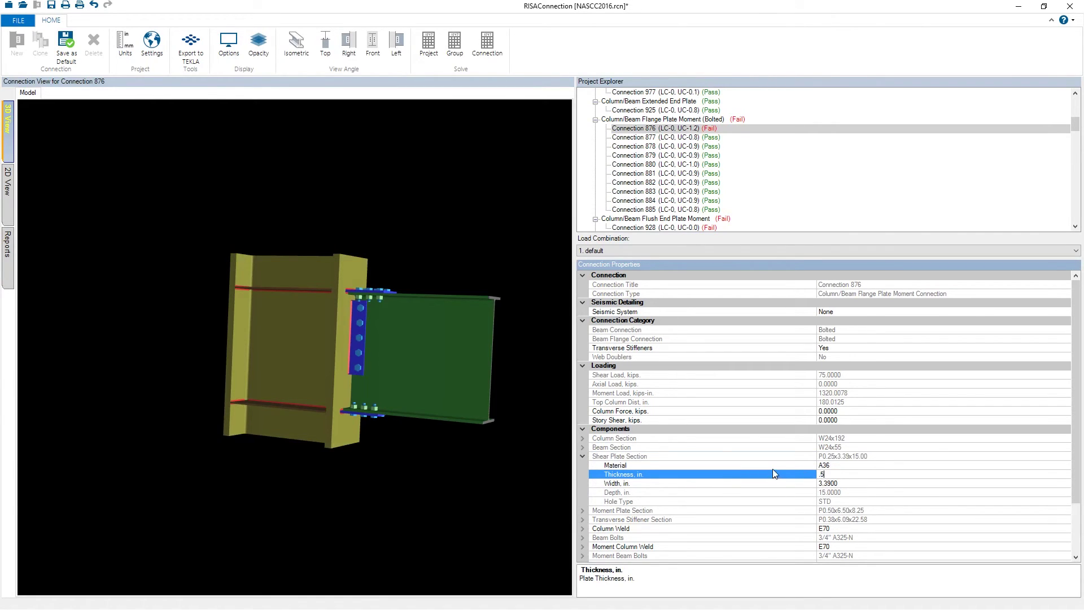
pyautogui.click(489, 51)
pyautogui.click(669, 121)
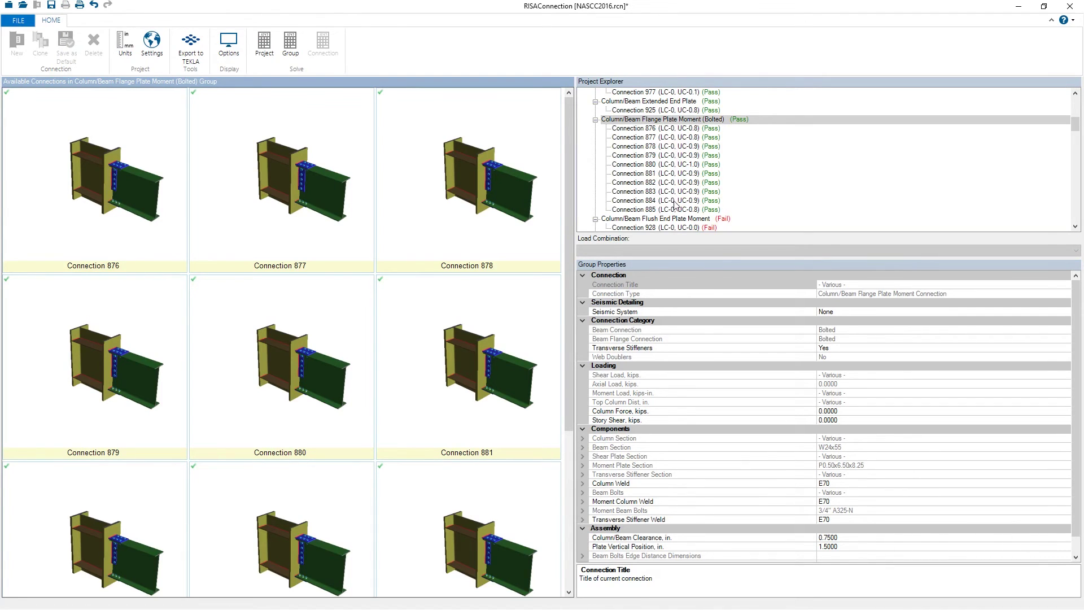
# Check the Flush End Plate, Shear Tab (Flange), Shear Tab (Tube), and Girder/Beam Shear Tab groups.
pyautogui.click(1075, 227)
pyautogui.click(1075, 227)
pyautogui.click(1076, 227)
pyautogui.click(1076, 227)
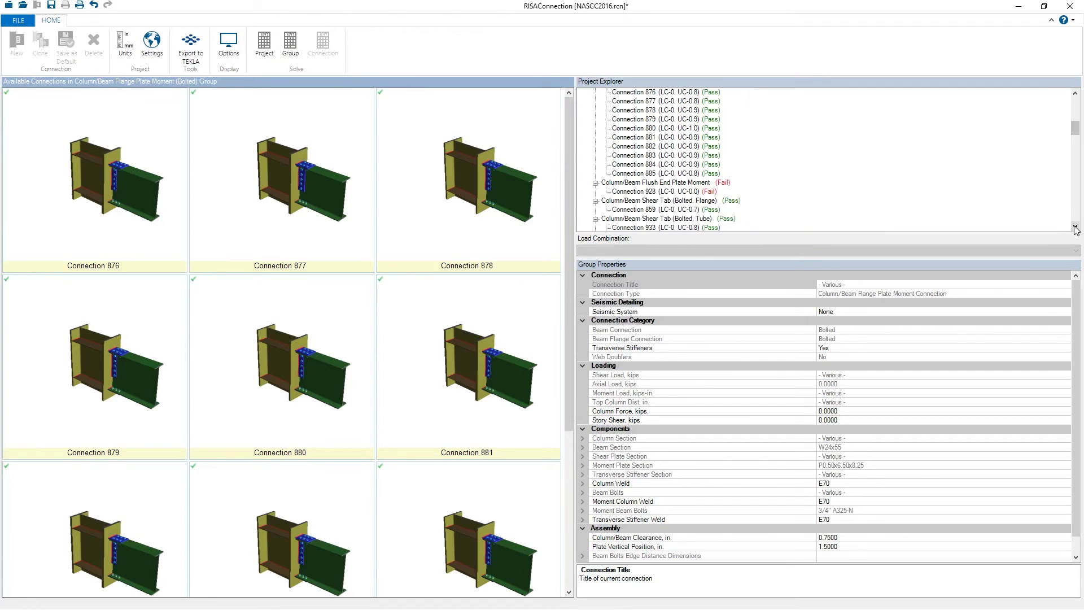
pyautogui.click(661, 183)
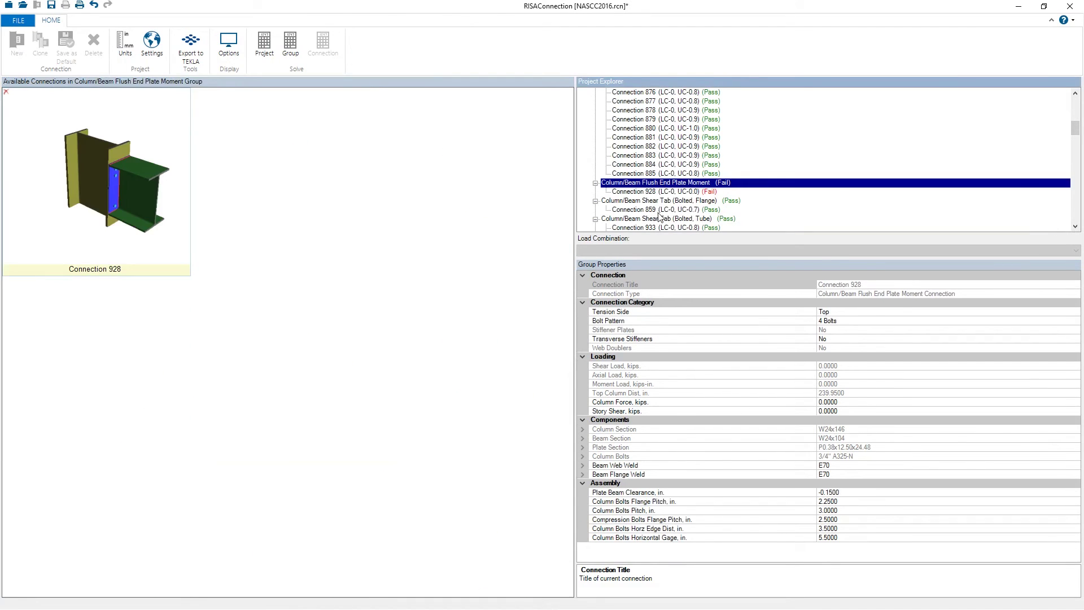
pyautogui.click(660, 202)
pyautogui.click(664, 220)
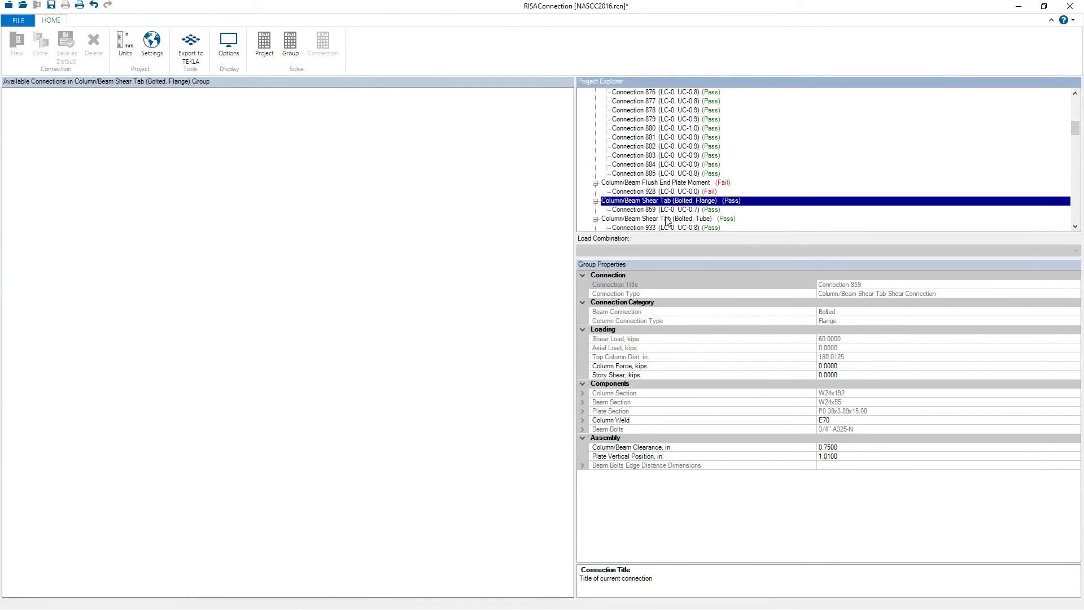
pyautogui.moveTo(1079, 123); pyautogui.dragTo(1079, 134)
pyautogui.click(676, 147)
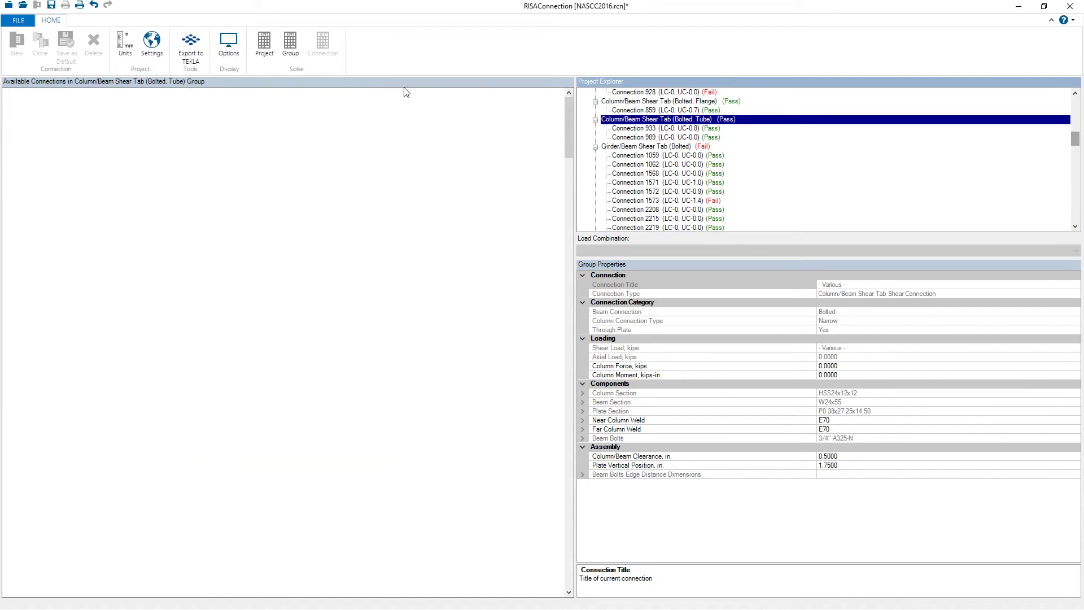
# Inspect the failing Connection 1573 in 3D, then return to the Girder/Beam Shear Tab group.
pyautogui.click(114, 86)
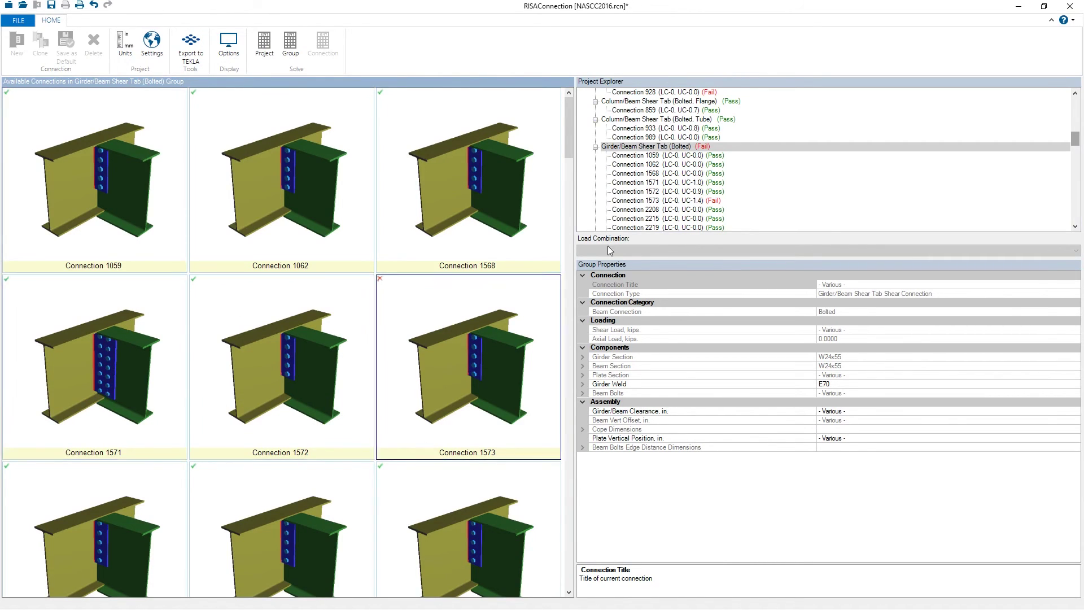
pyautogui.click(683, 200)
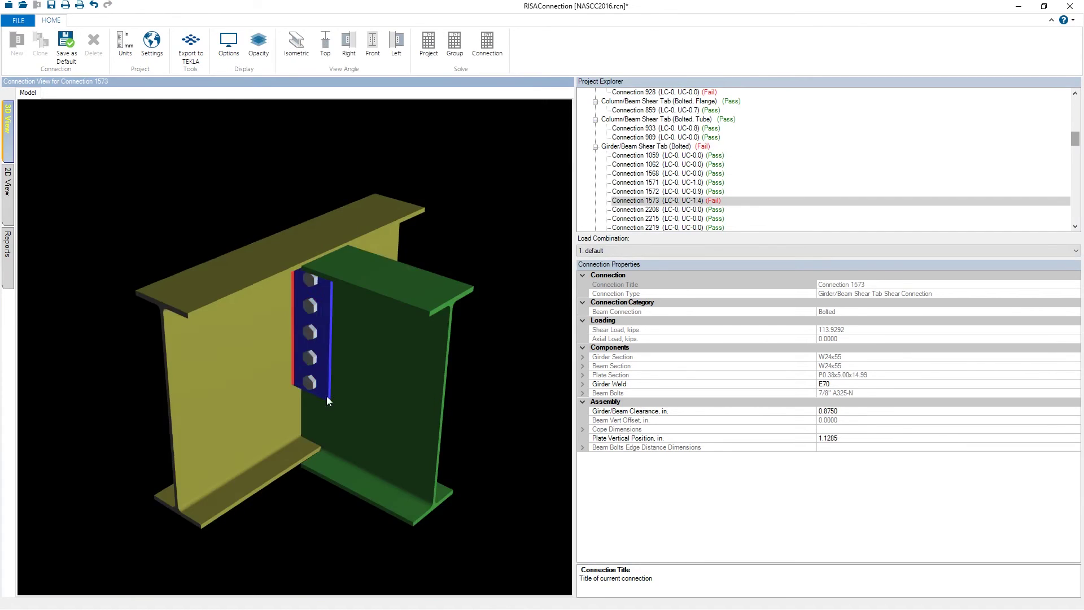
pyautogui.moveTo(327, 395); pyautogui.dragTo(368, 368)
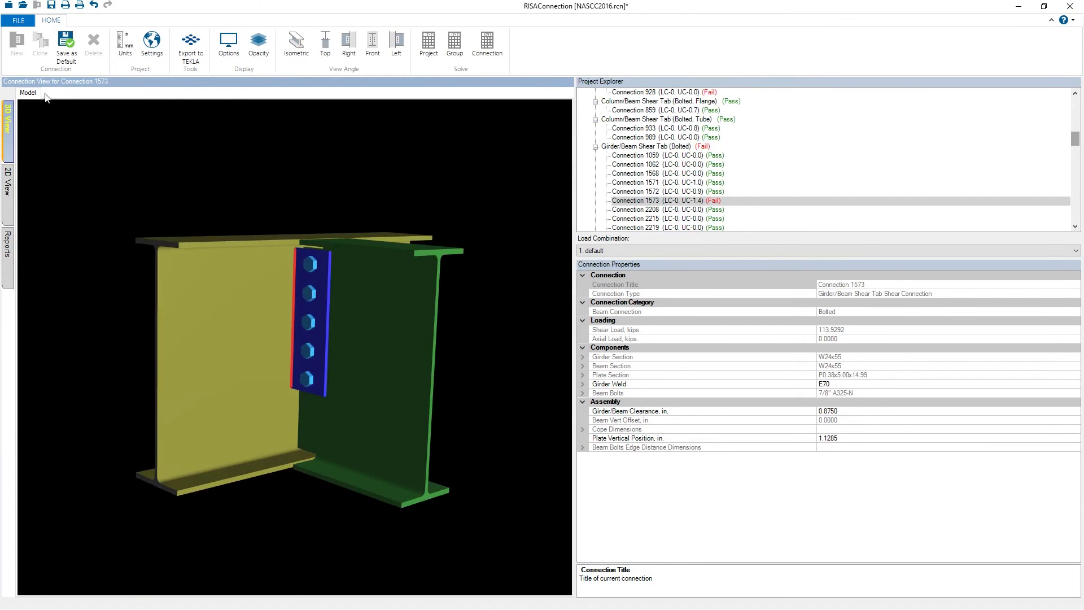
pyautogui.click(636, 151)
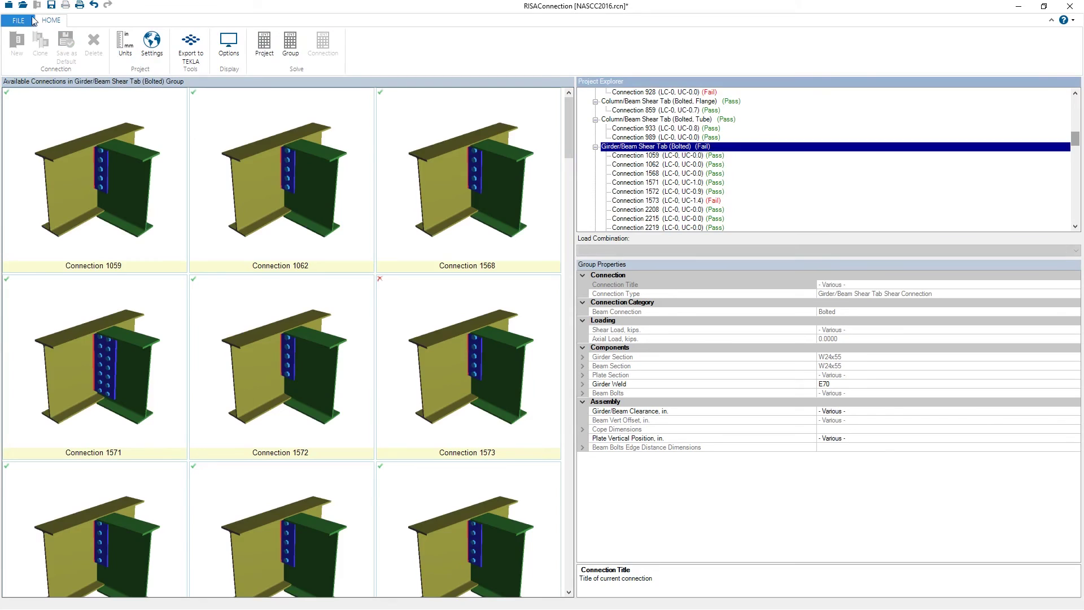
# Save the project and export it to Tekla Structures with FILE > Export > Export to TEKLA.
pyautogui.click(52, 5)
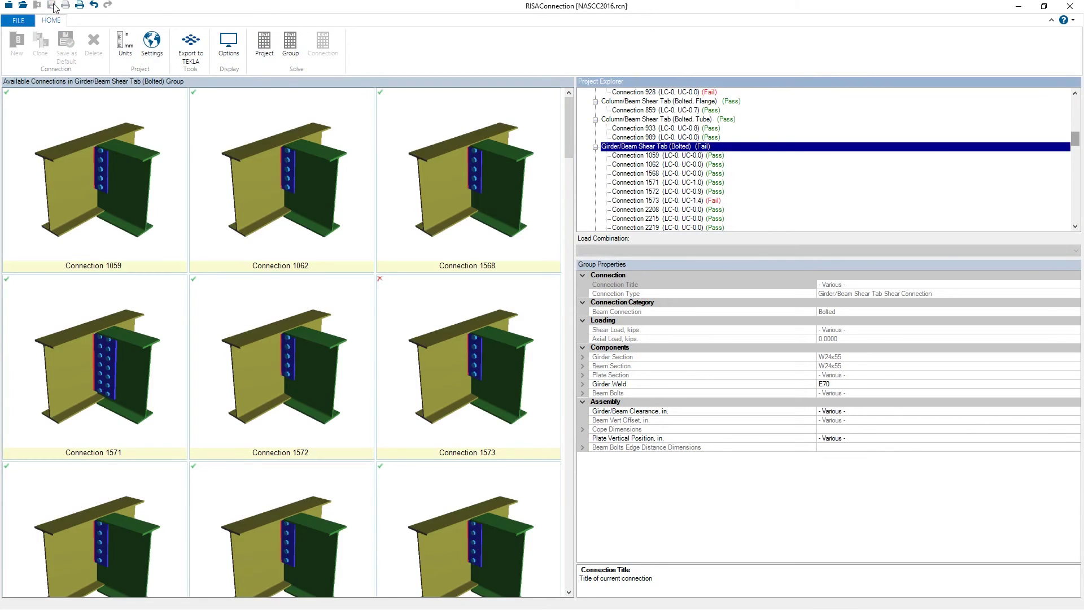
pyautogui.click(20, 21)
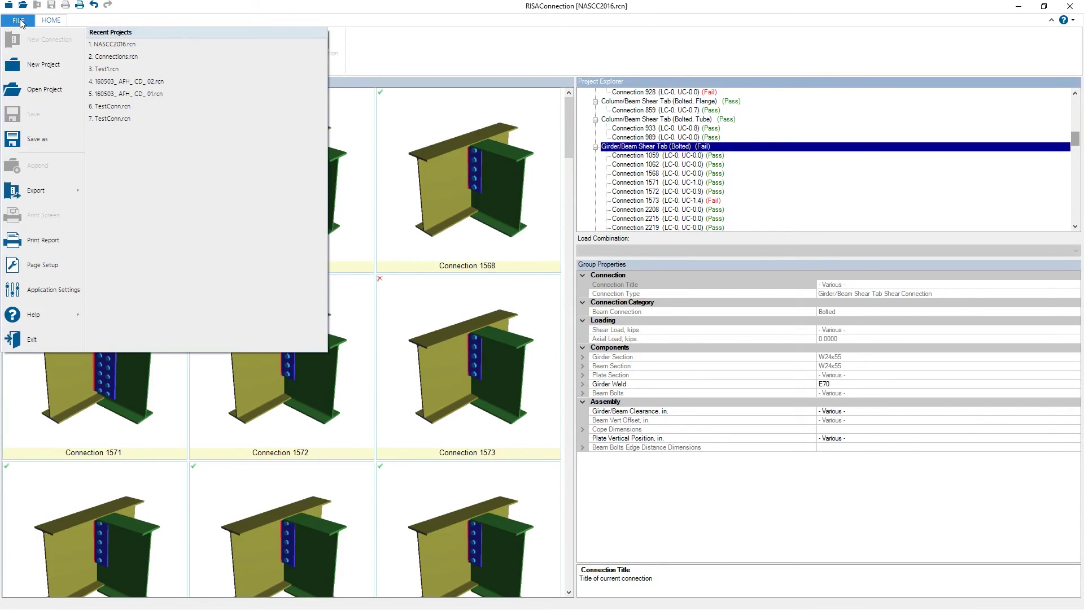
pyautogui.moveTo(46, 195)
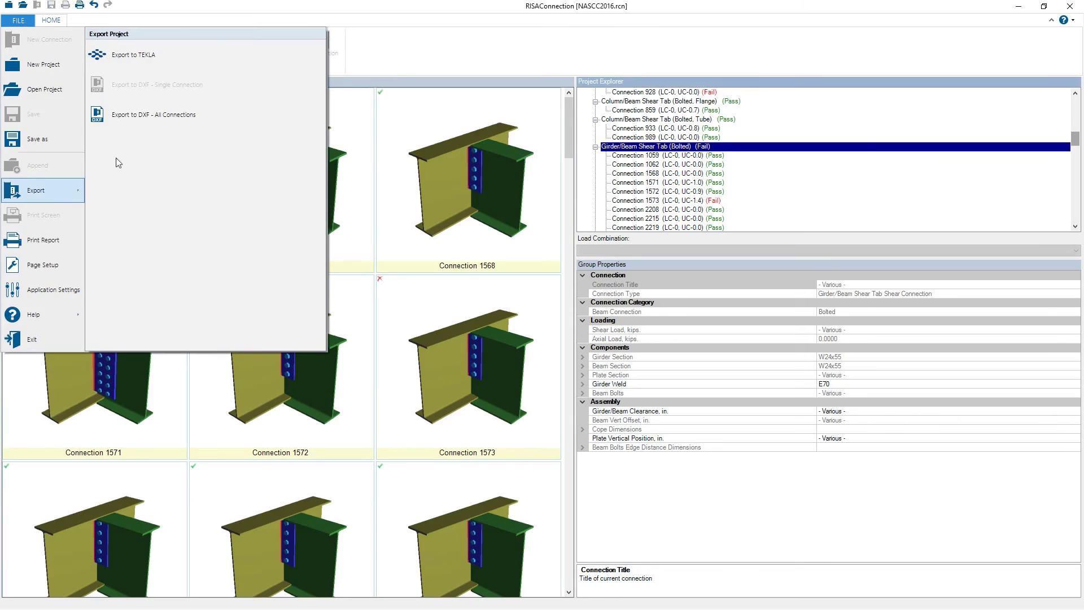
pyautogui.click(179, 57)
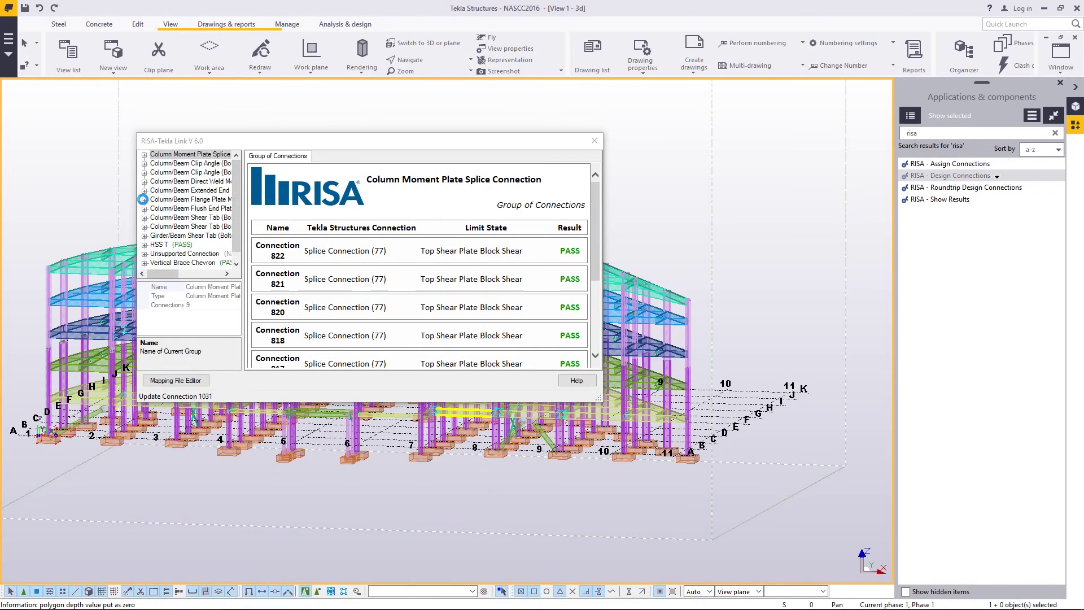
# Expand the Flange Plate Moment (Bolted) and HSS T connection results in the RISA-Tekla Link.
pyautogui.click(144, 199)
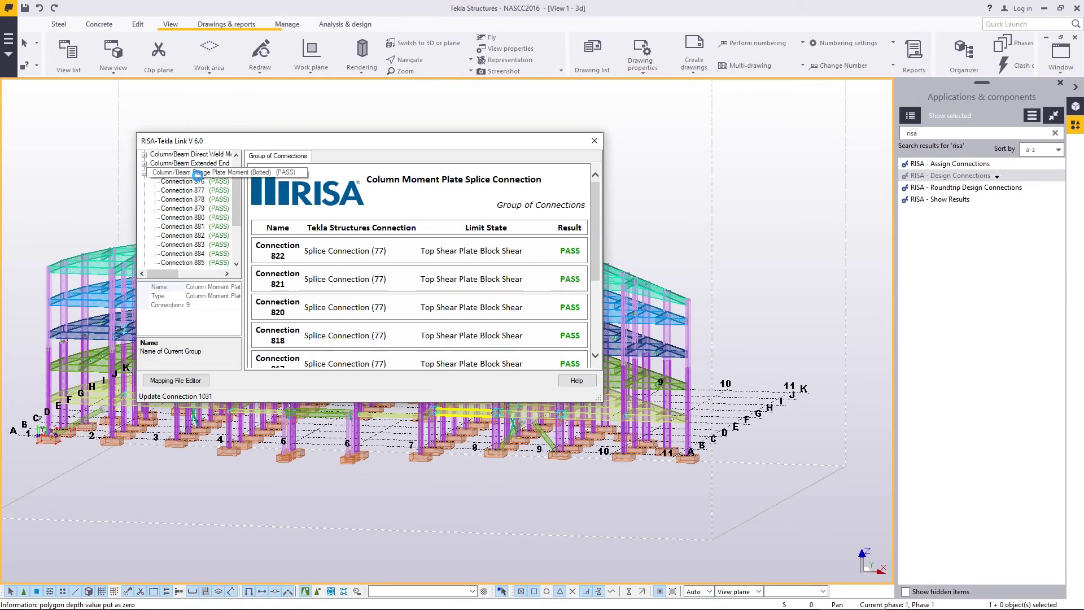
pyautogui.moveTo(238, 180); pyautogui.dragTo(236, 215)
pyautogui.click(145, 235)
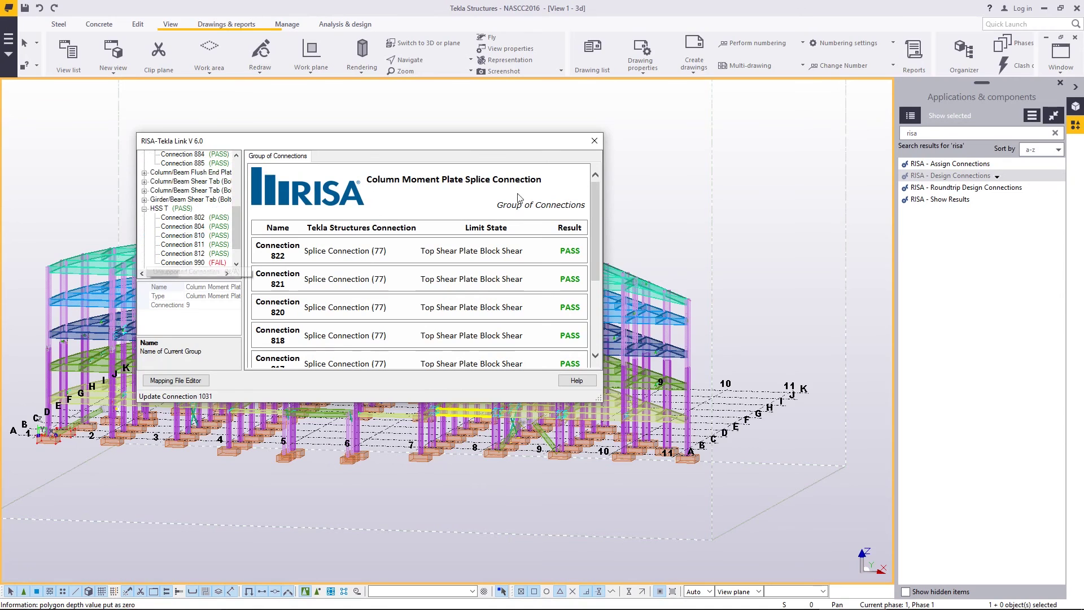
# Close the RISA-Tekla Link window and zoom in and out on the steel building model.
pyautogui.click(788, 293)
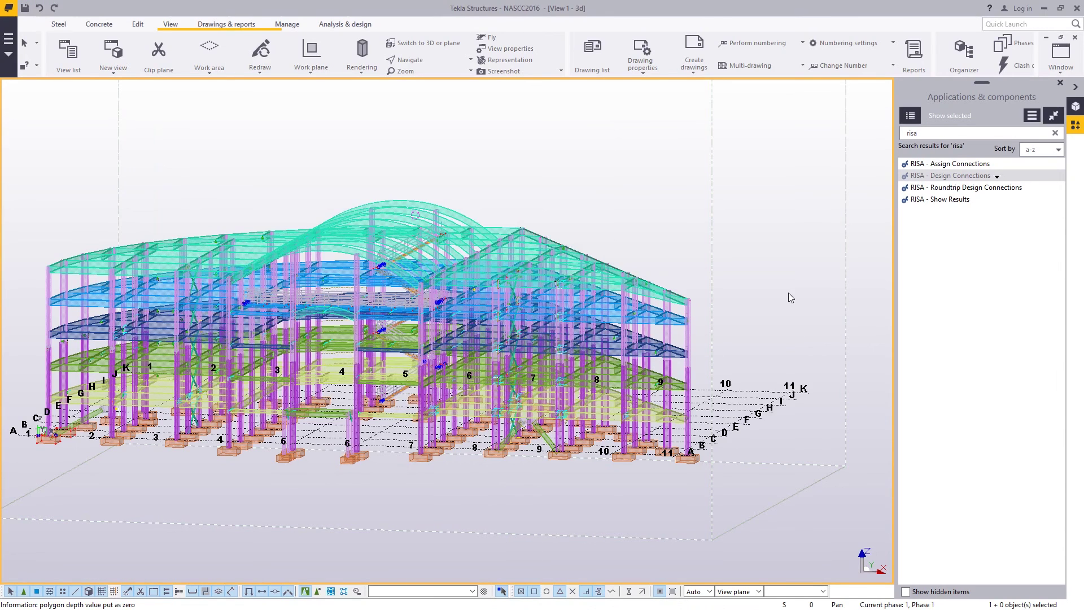
pyautogui.scroll(3, 597, 427)
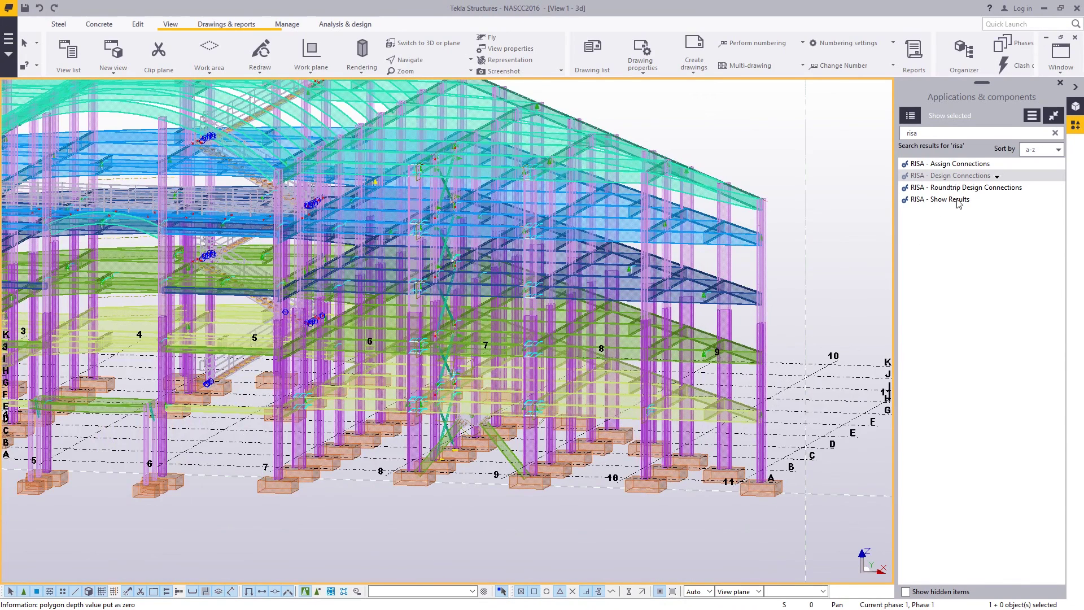
pyautogui.scroll(-5, 768, 474)
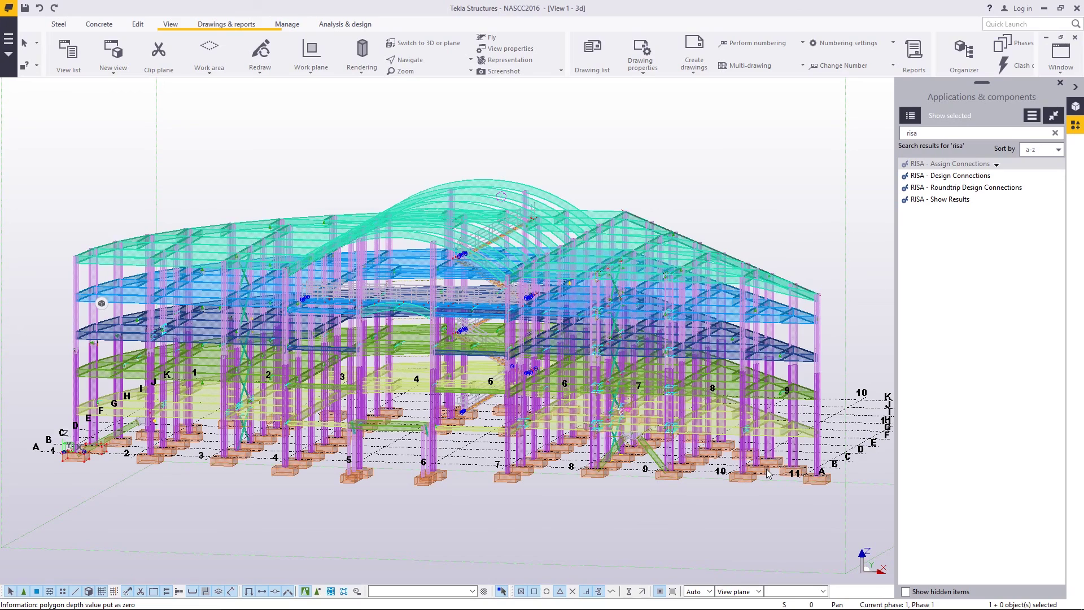